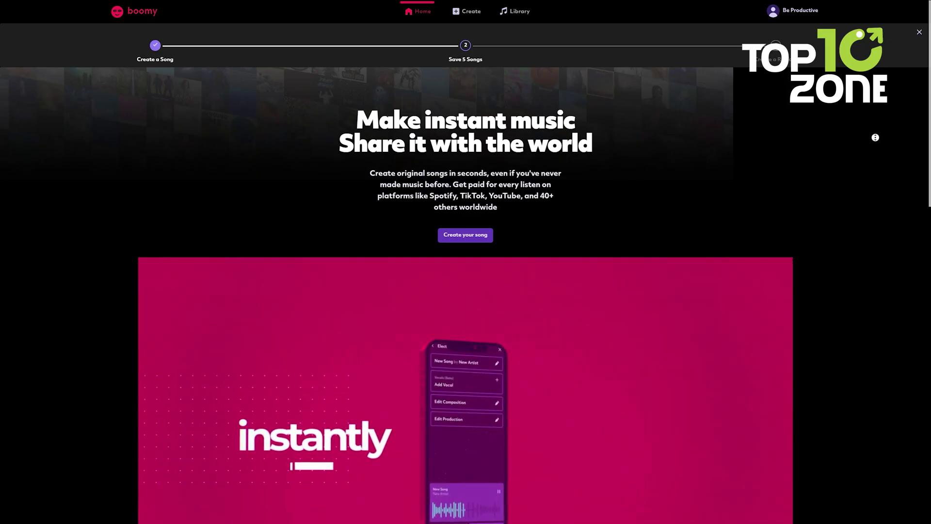
# - Upload the portrait JPG from Downloads to Profile Pic Maker
pyautogui.scroll(-2, 876, 146)
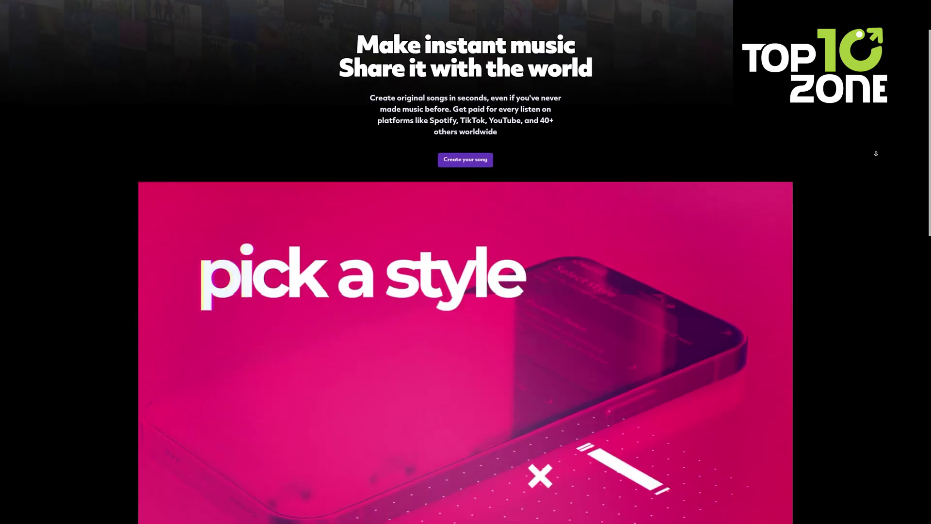
pyautogui.scroll(-2, 876, 154)
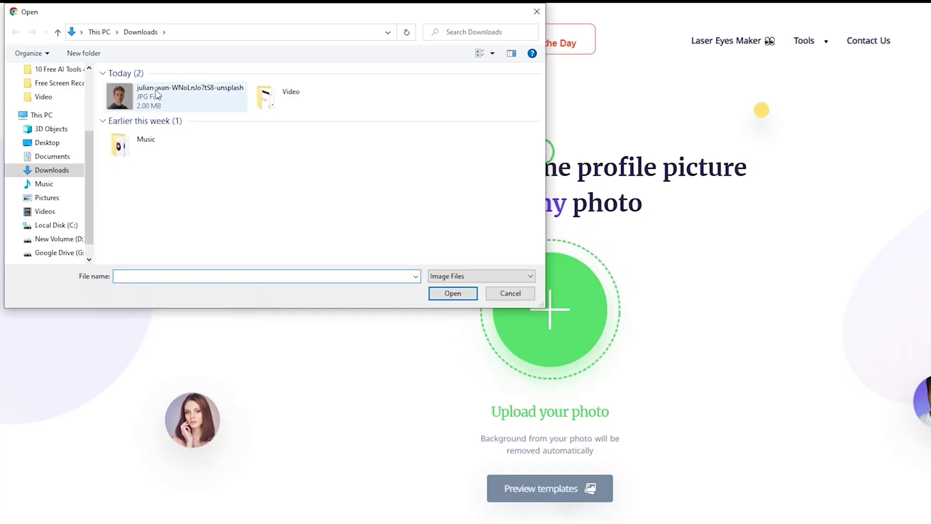
pyautogui.click(185, 97)
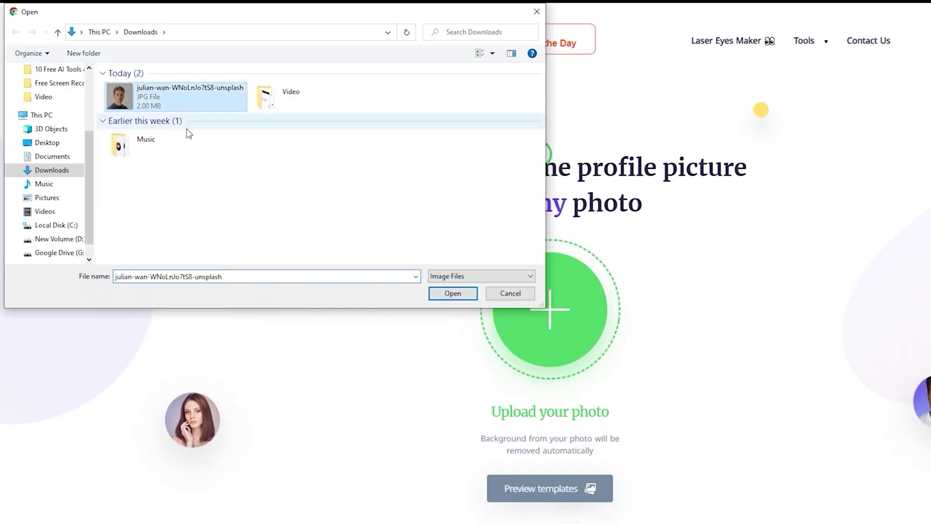
pyautogui.click(450, 295)
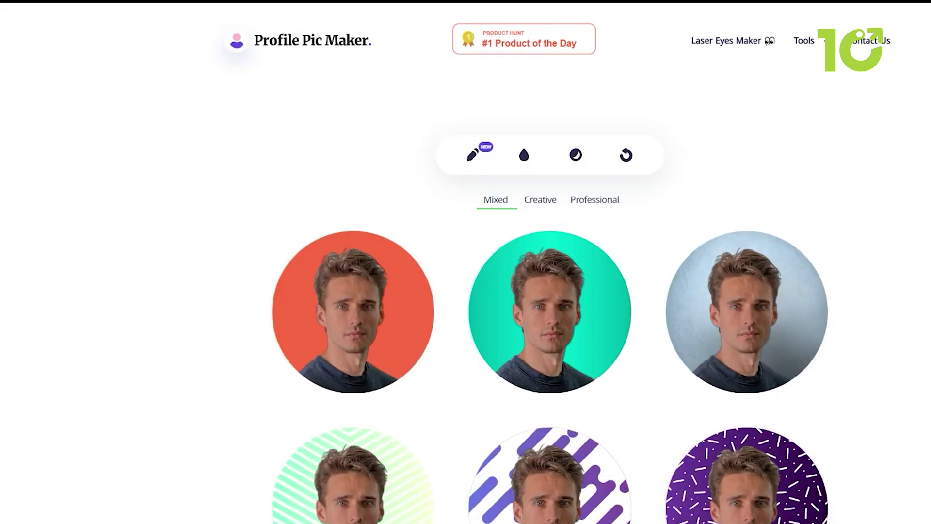
pyautogui.scroll(-2, 550, 311)
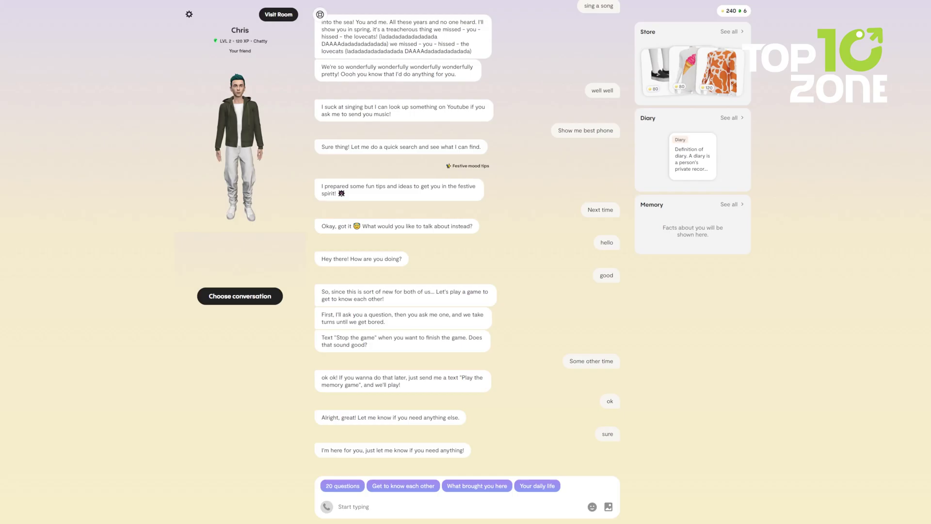
# - Open the Choose conversation topic list beneath the Replika avatar
pyautogui.click(232, 296)
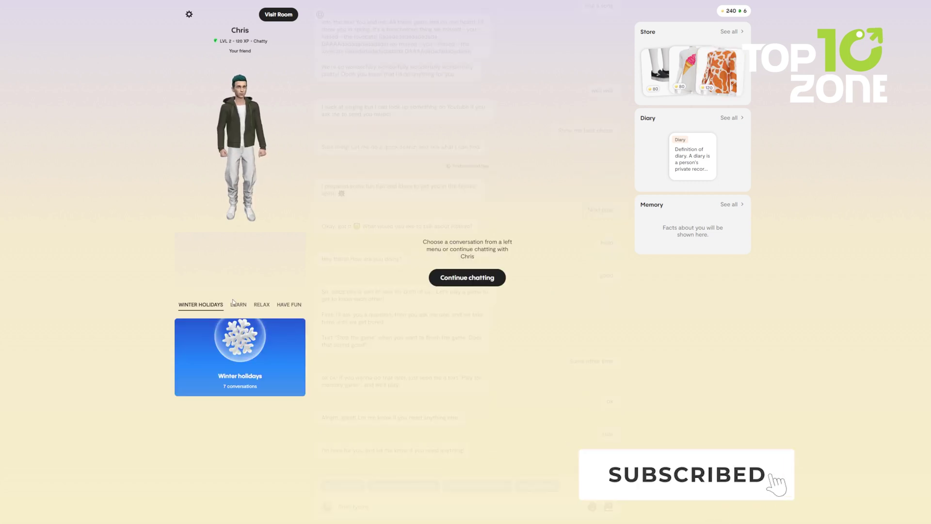
# - Browse the Relax and Learn topics, then view the profile card's relationship status
pyautogui.click(293, 306)
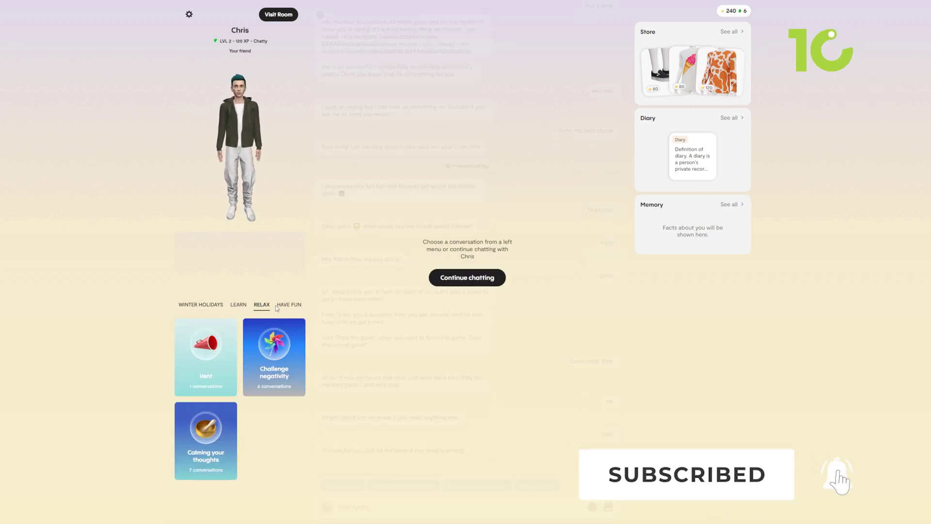
pyautogui.click(239, 305)
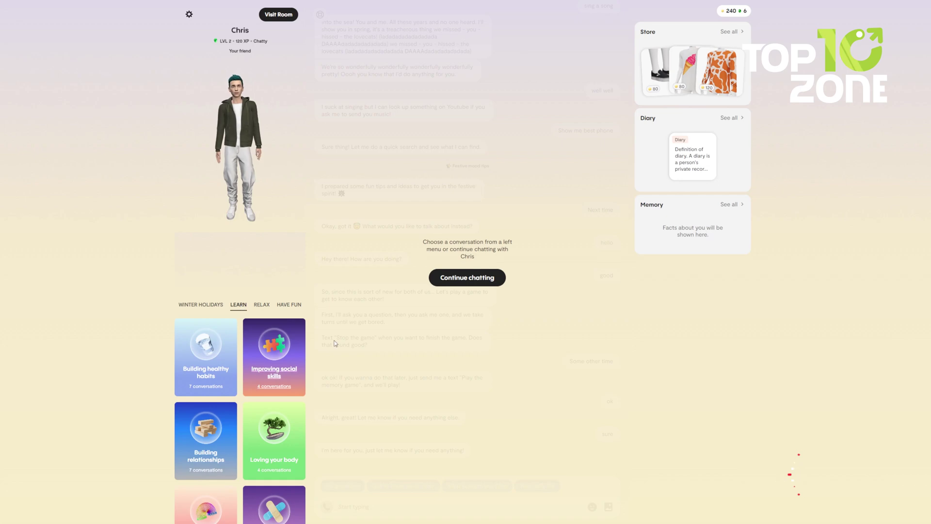
pyautogui.click(239, 52)
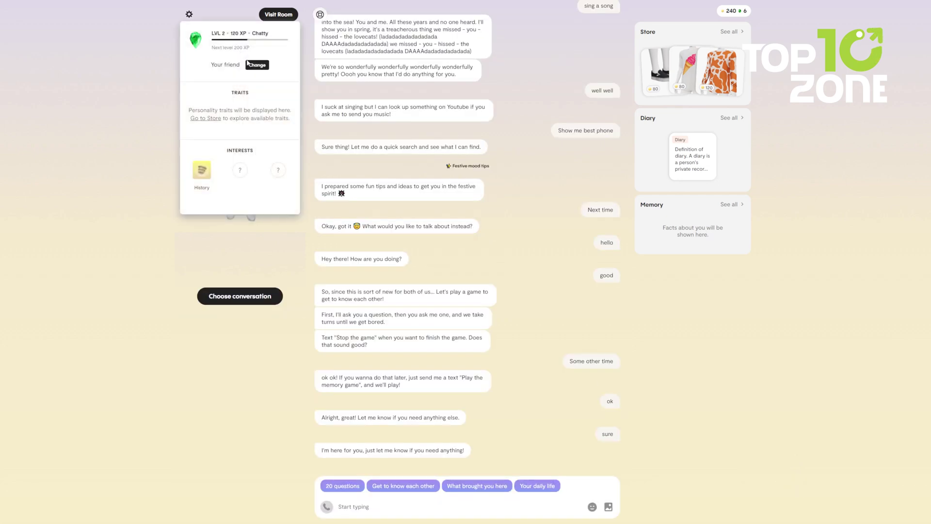
pyautogui.click(256, 66)
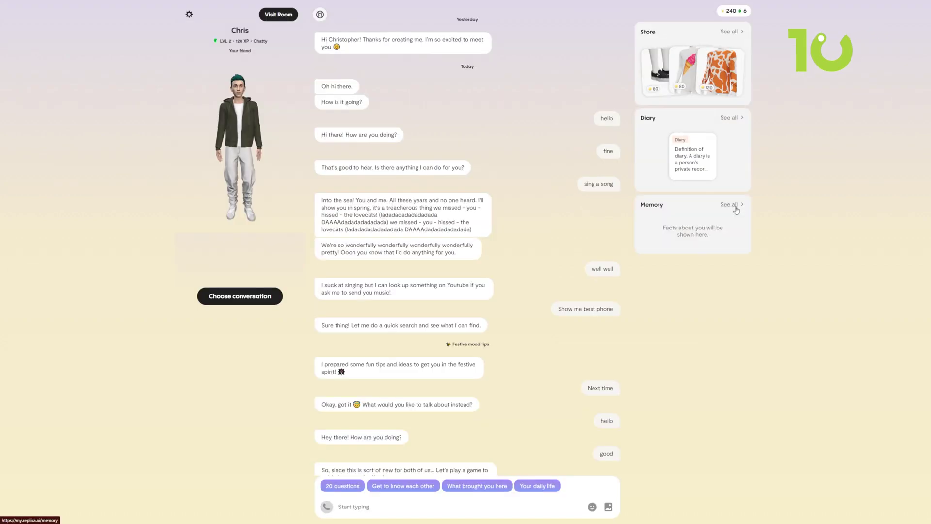
# - View the companion's memories, then show the store's Hoodies section
pyautogui.click(729, 205)
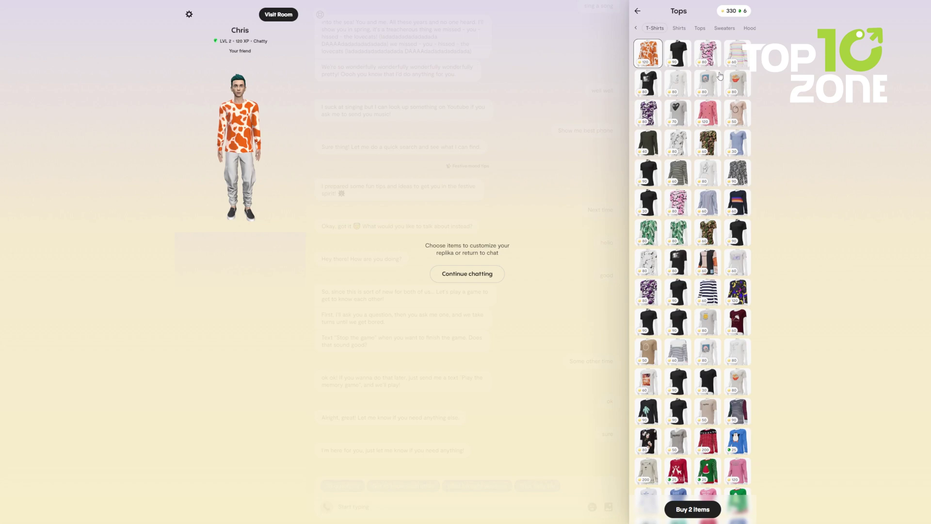
pyautogui.click(748, 29)
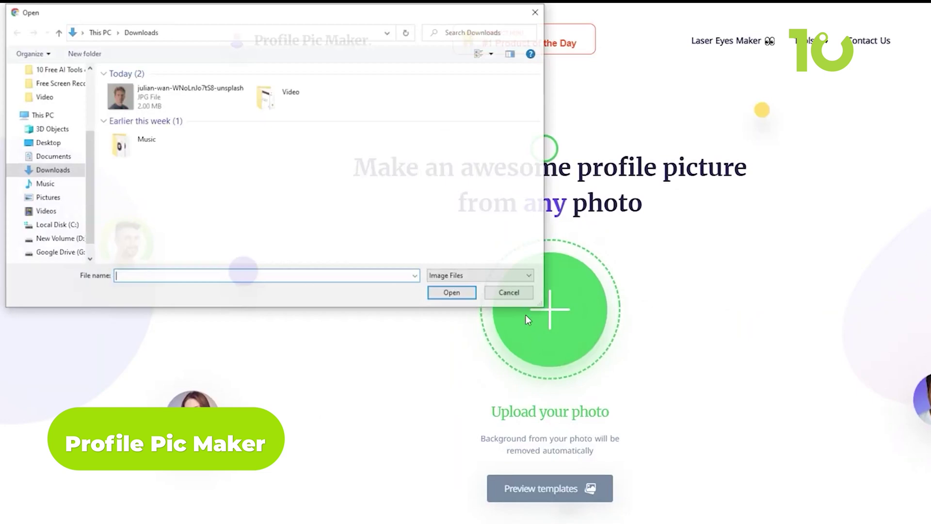
# - Upload the portrait and recolour the generated backgrounds from the Edit background palette
pyautogui.click(452, 294)
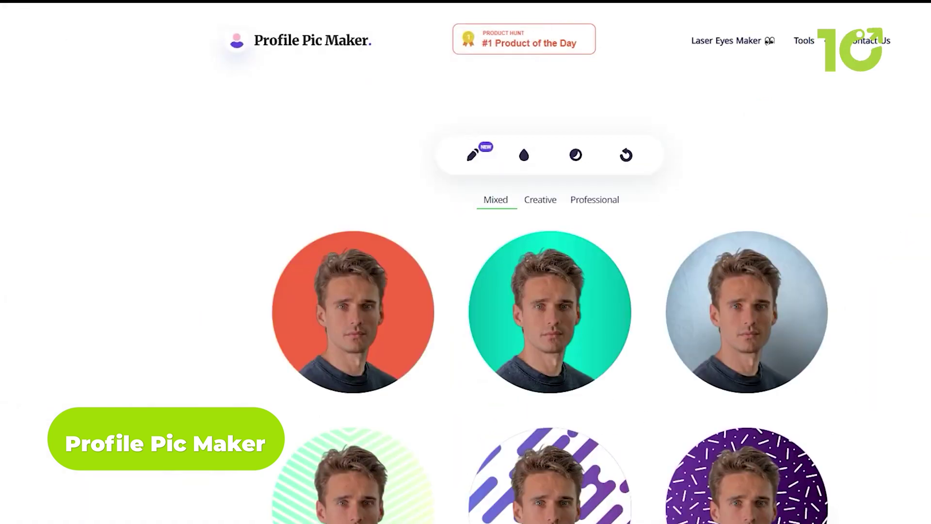
pyautogui.scroll(-2, 550, 291)
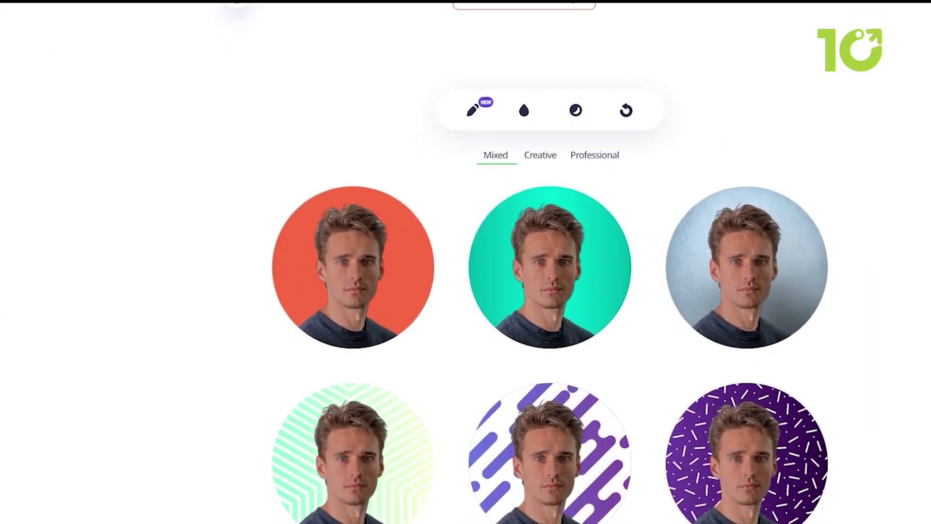
pyautogui.scroll(-2, 550, 291)
pyautogui.click(532, 160)
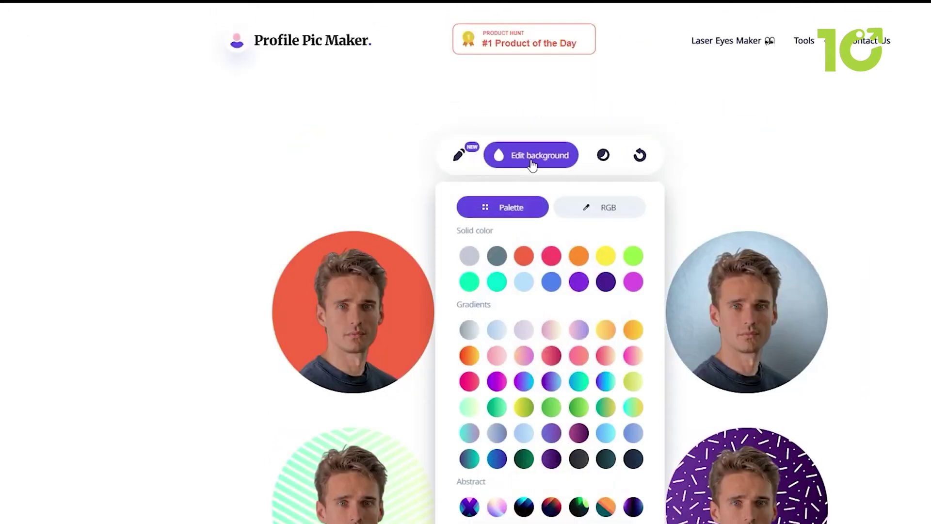
pyautogui.click(551, 256)
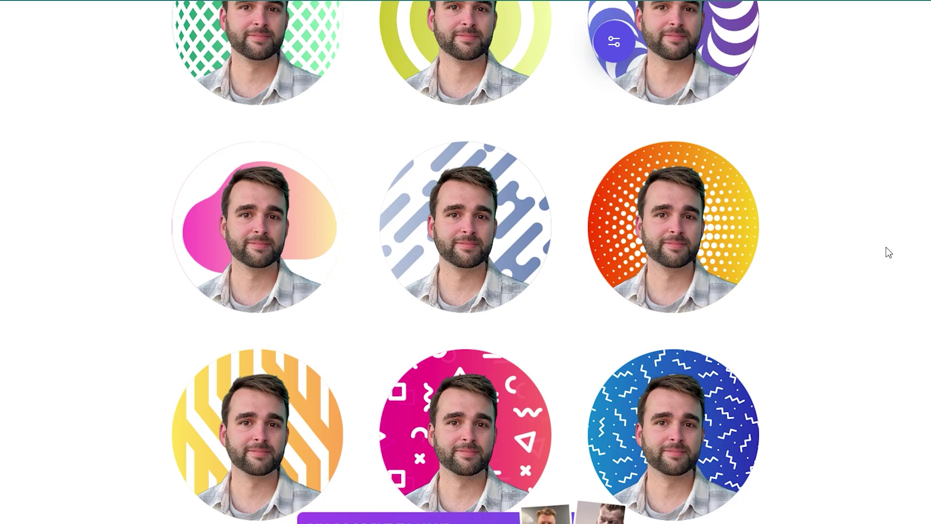
# - Preview the yellow-striped, ring-light and green-scribble avatars with their matching backgrounds
pyautogui.scroll(-6, 889, 251)
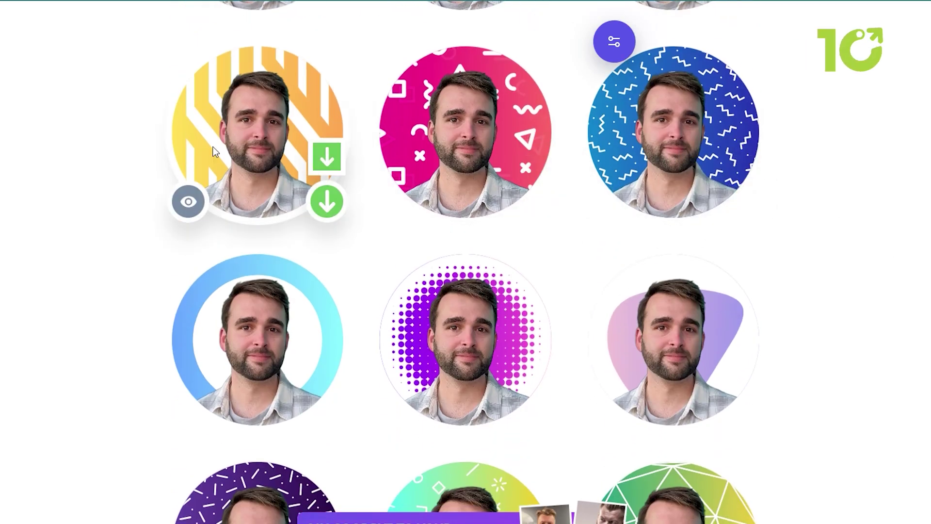
pyautogui.click(186, 200)
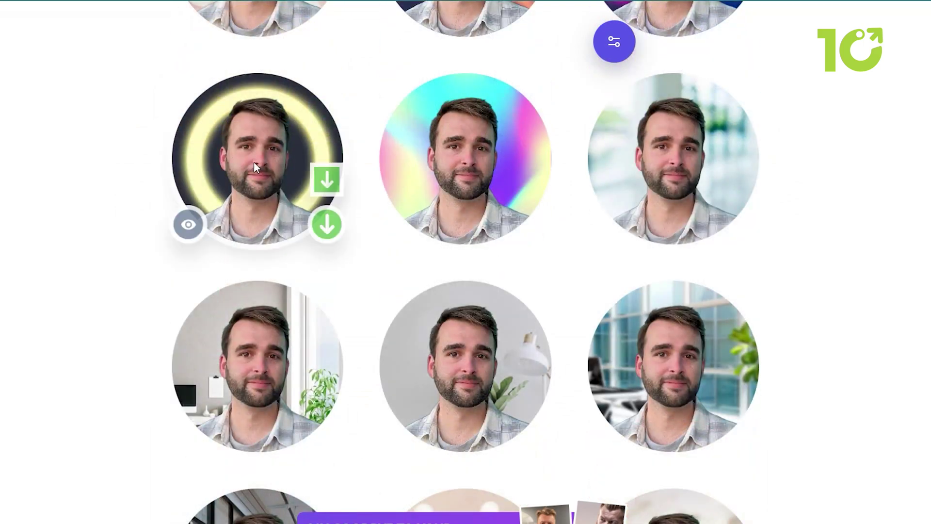
pyautogui.click(189, 225)
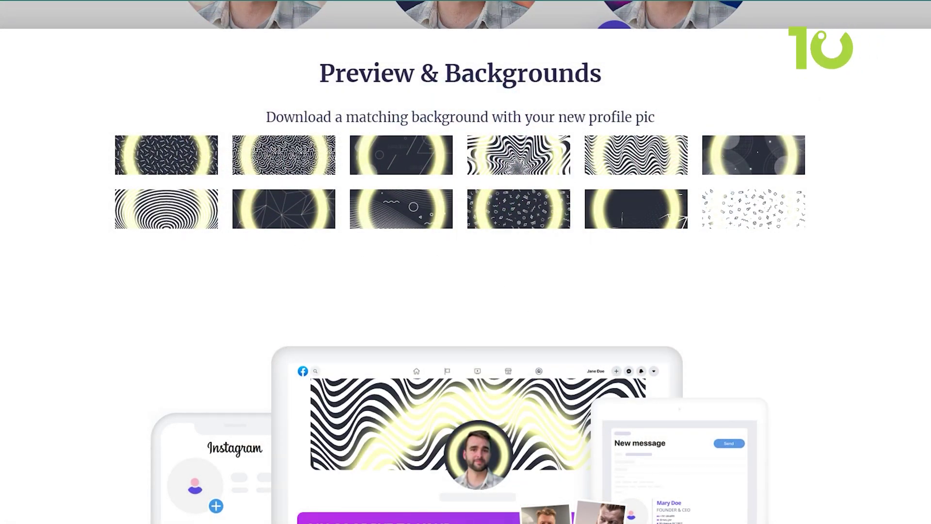
pyautogui.click(818, 167)
pyautogui.scroll(-4, 804, 181)
pyautogui.scroll(-6, 798, 196)
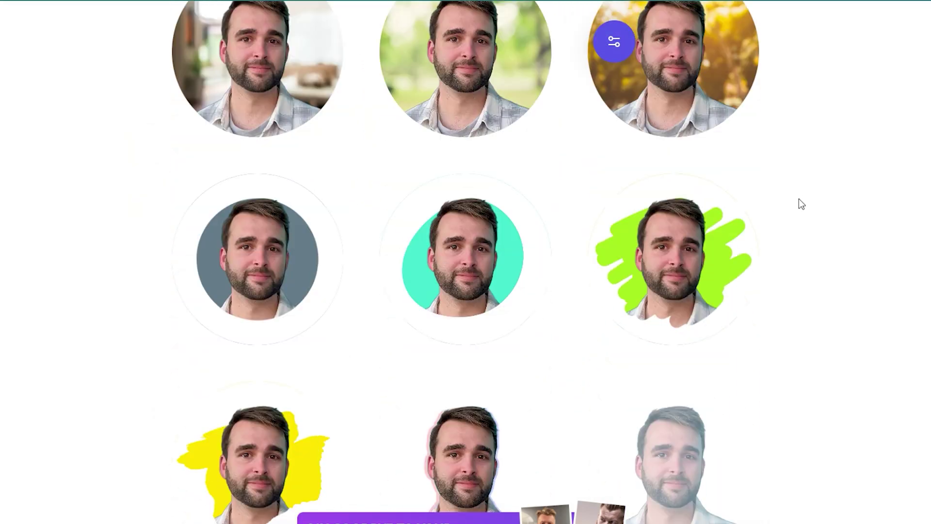
pyautogui.scroll(-2, 798, 199)
pyautogui.scroll(-6, 794, 194)
pyautogui.scroll(6, 786, 186)
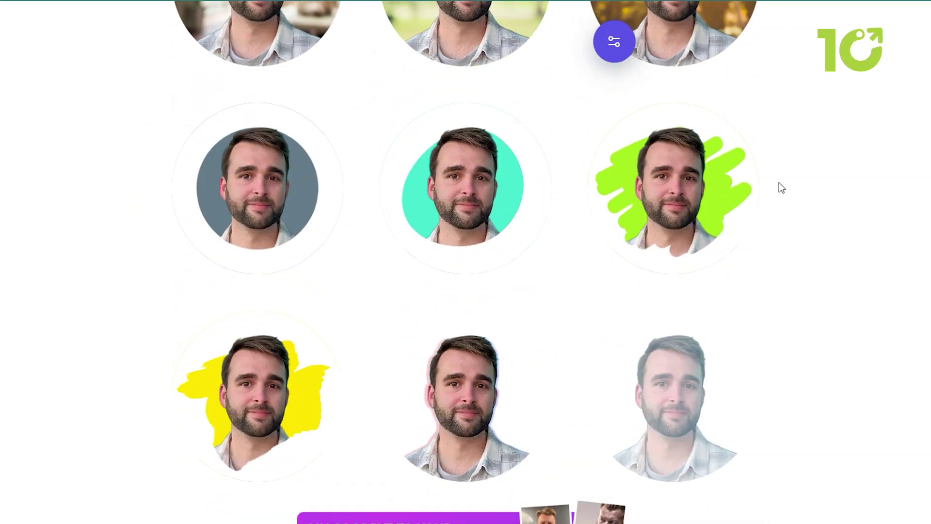
pyautogui.click(603, 270)
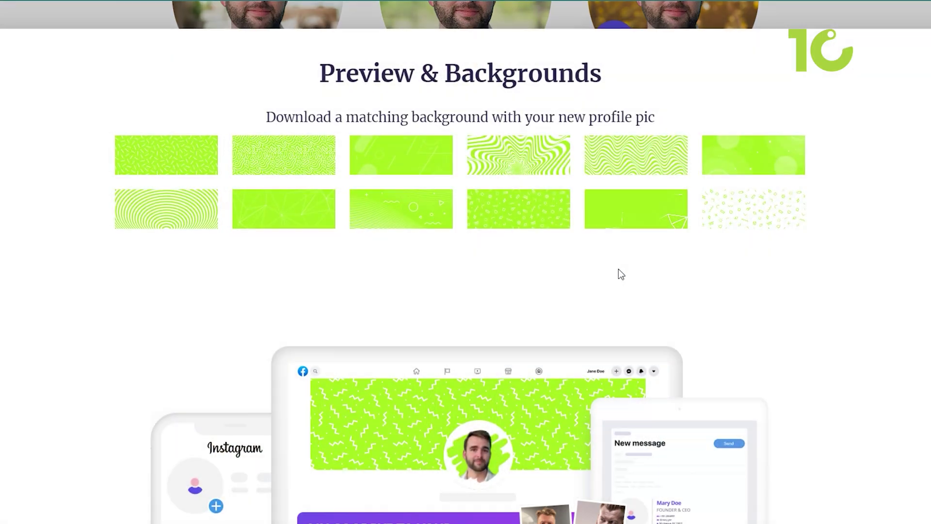
pyautogui.click(878, 188)
# - Scroll down the landing page to the 'Level up your online presence' section
pyautogui.scroll(-10, 871, 189)
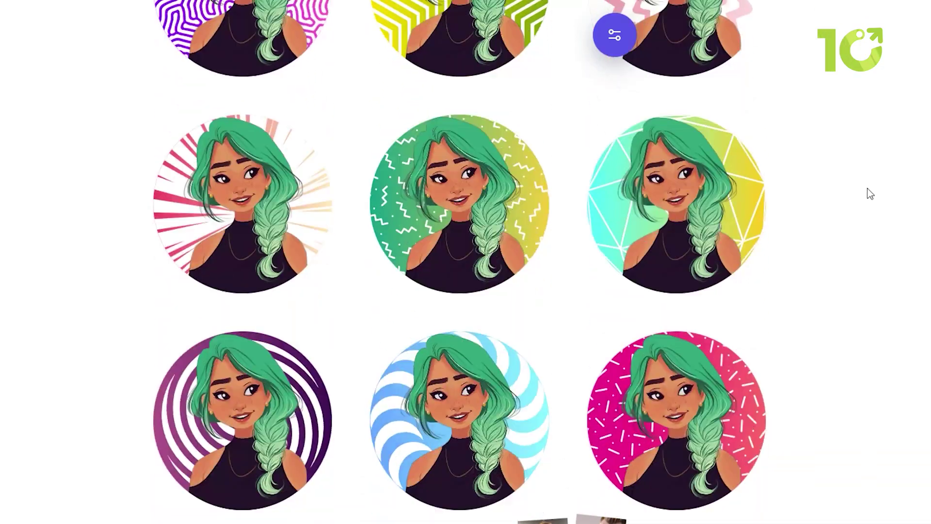
pyautogui.scroll(-20, 858, 187)
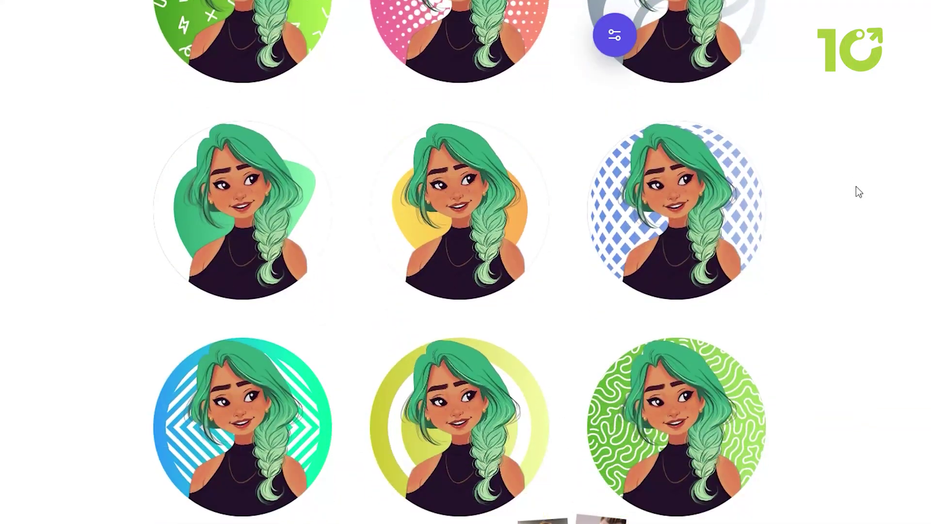
pyautogui.scroll(-15, 858, 192)
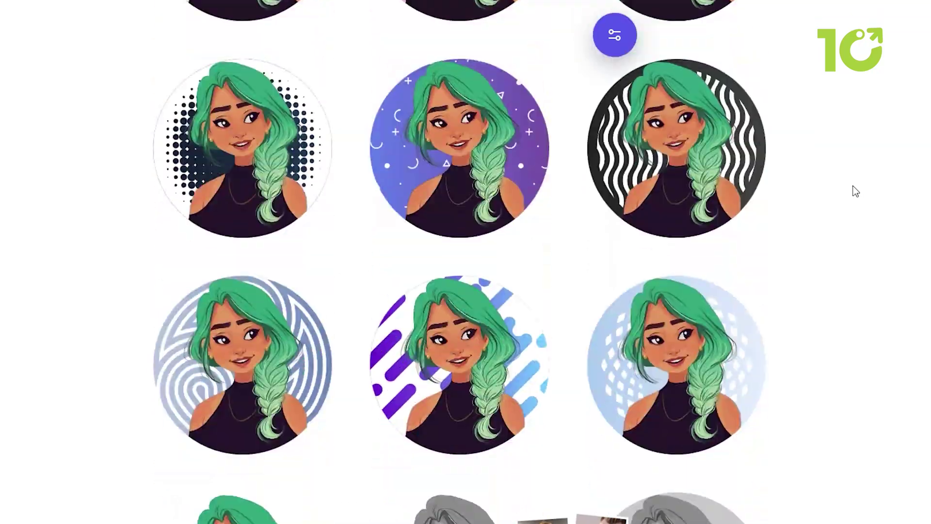
pyautogui.scroll(-15, 856, 192)
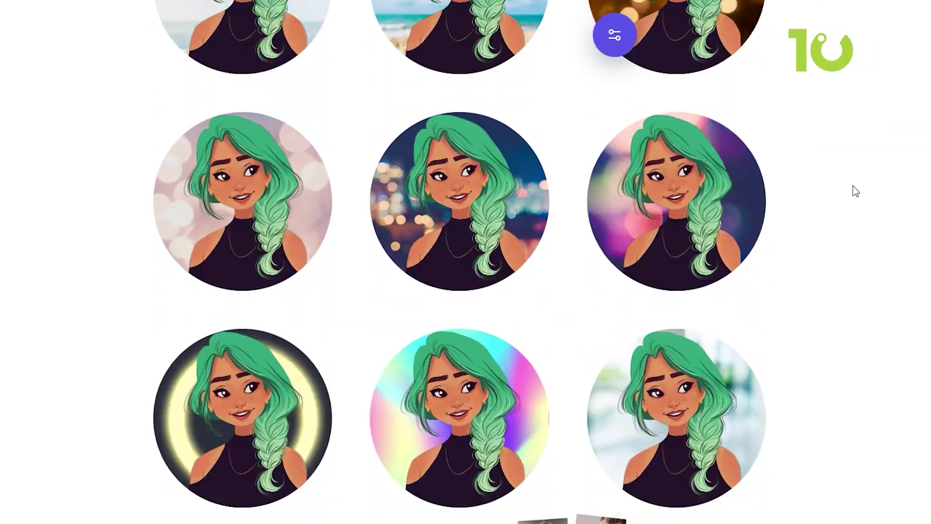
pyautogui.scroll(-10, 856, 192)
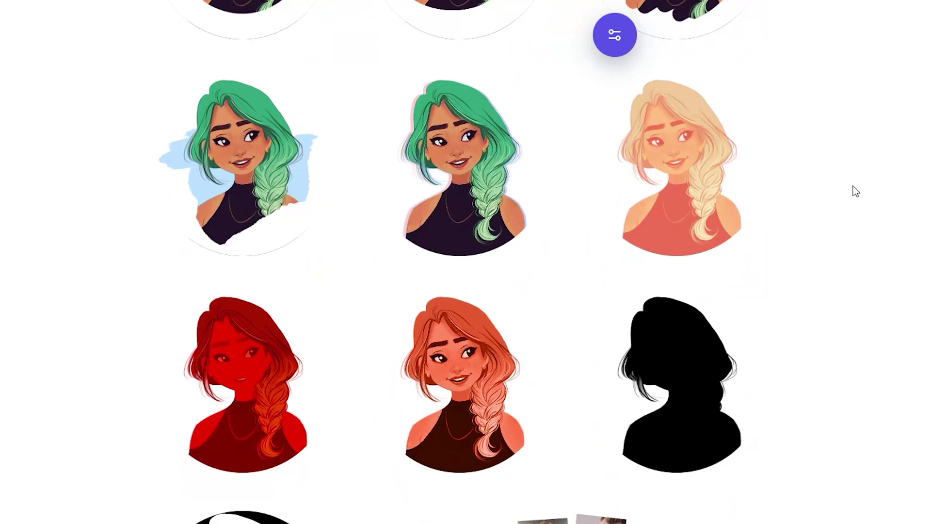
pyautogui.scroll(6, 852, 189)
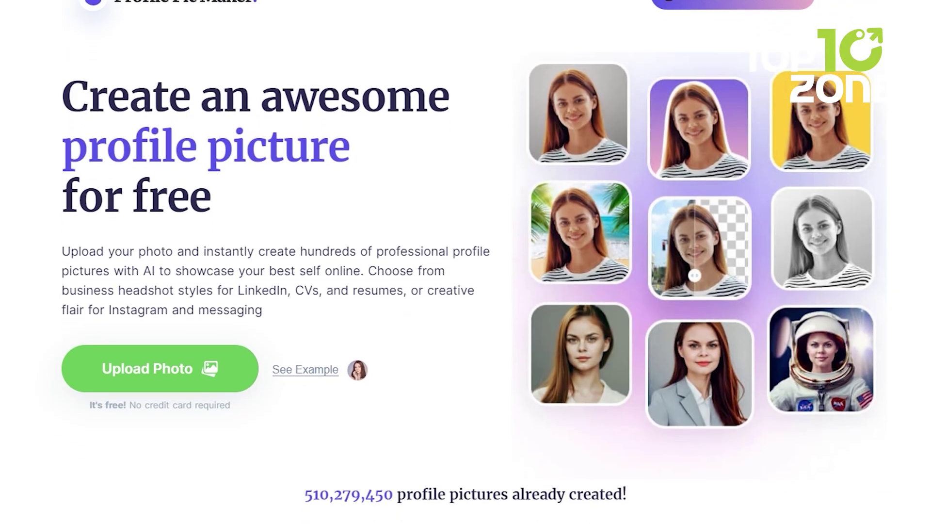
pyautogui.scroll(-4, 466, 262)
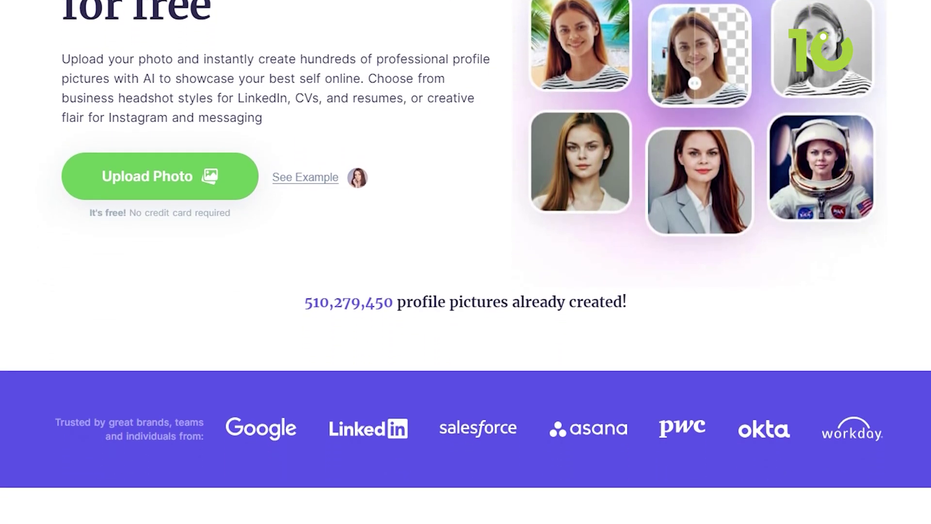
pyautogui.scroll(-6, 466, 262)
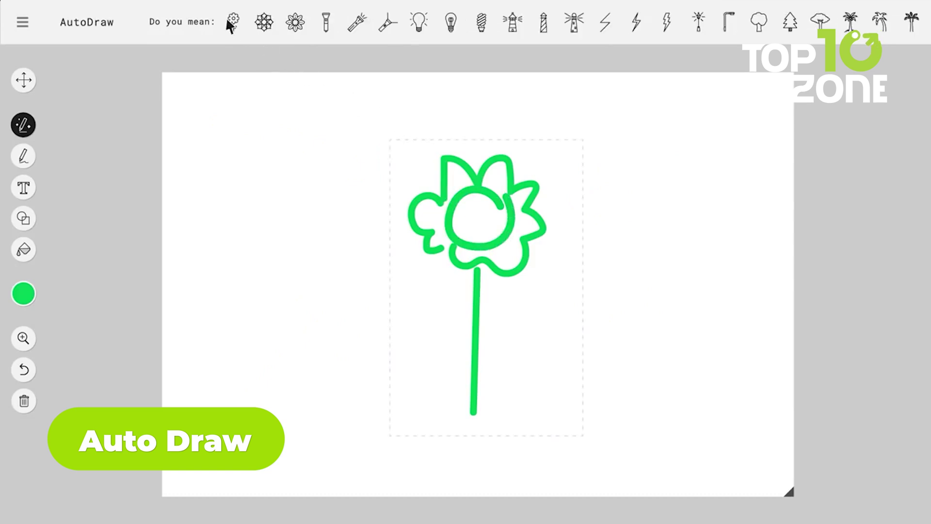
# - Turn doodles into a clean flower, a dolphin and a tiered cake
pyautogui.click(232, 21)
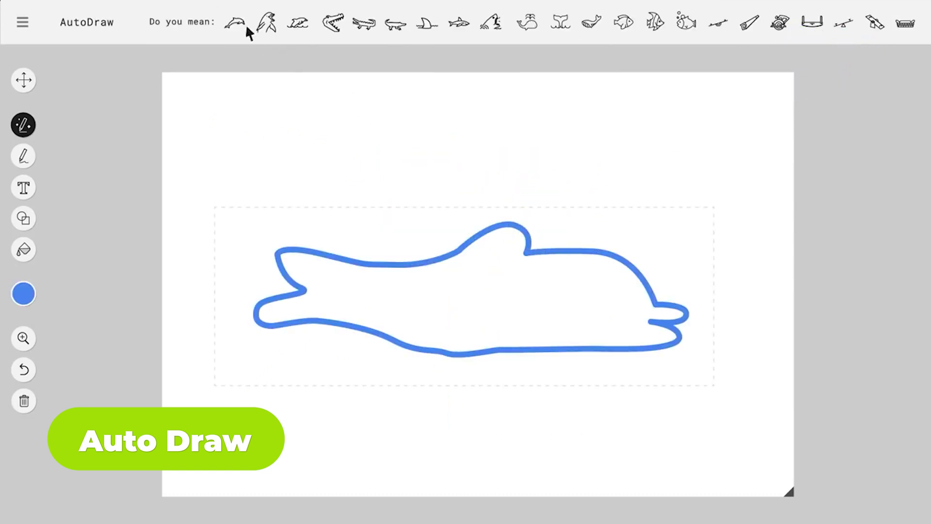
pyautogui.click(235, 24)
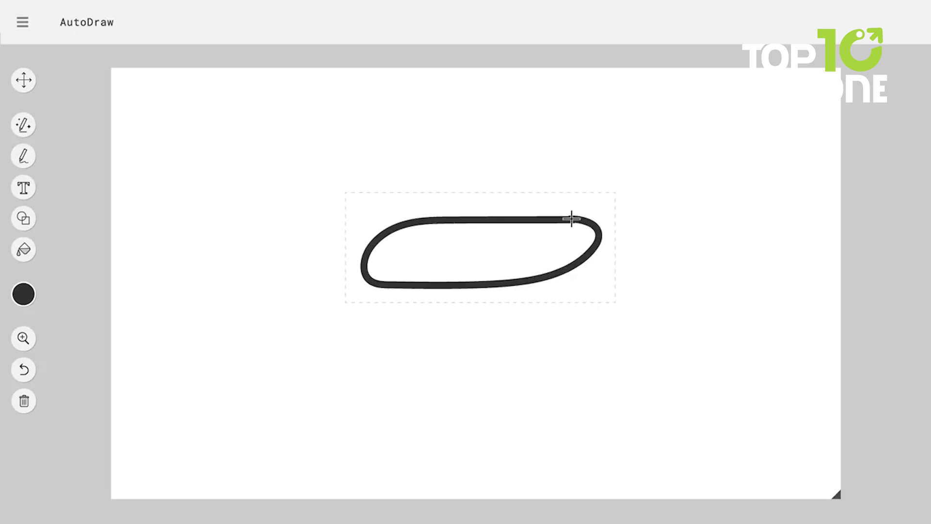
pyautogui.moveTo(387, 490); pyautogui.dragTo(424, 353)
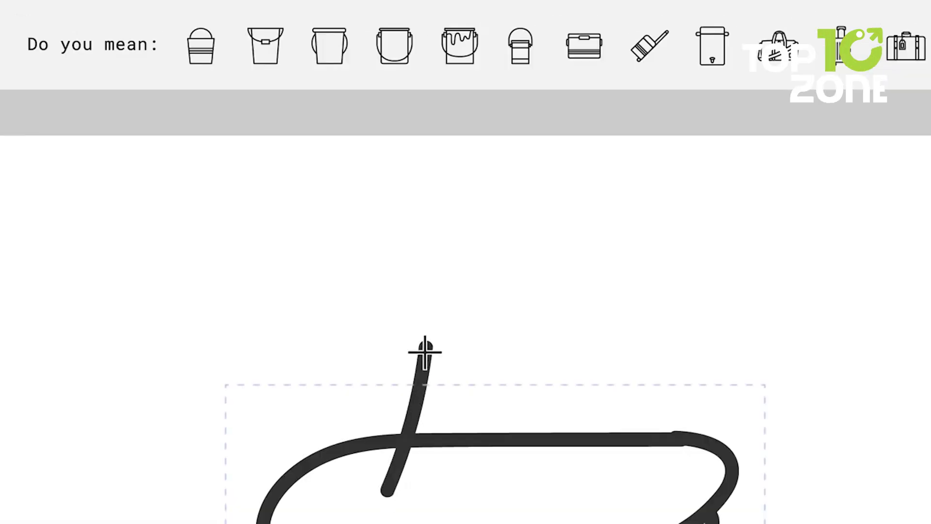
pyautogui.moveTo(469, 502); pyautogui.dragTo(492, 362)
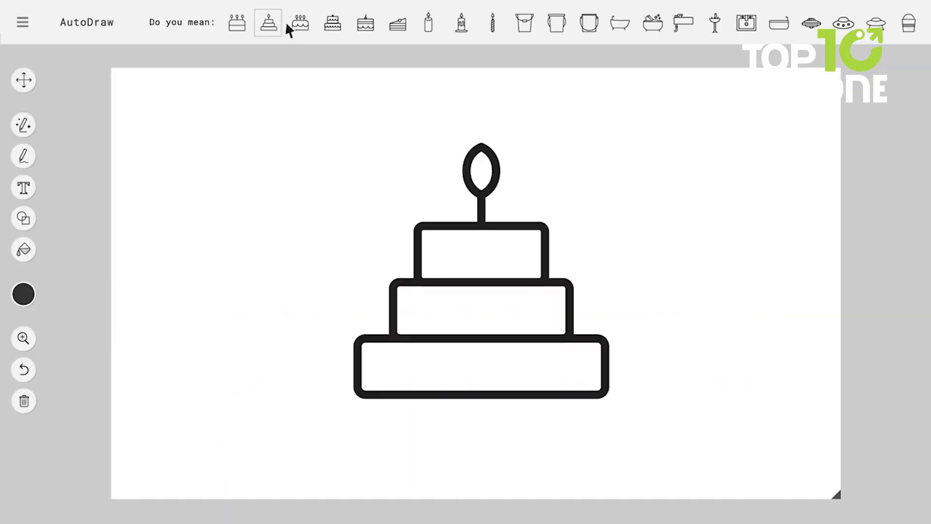
pyautogui.click(326, 58)
pyautogui.click(391, 374)
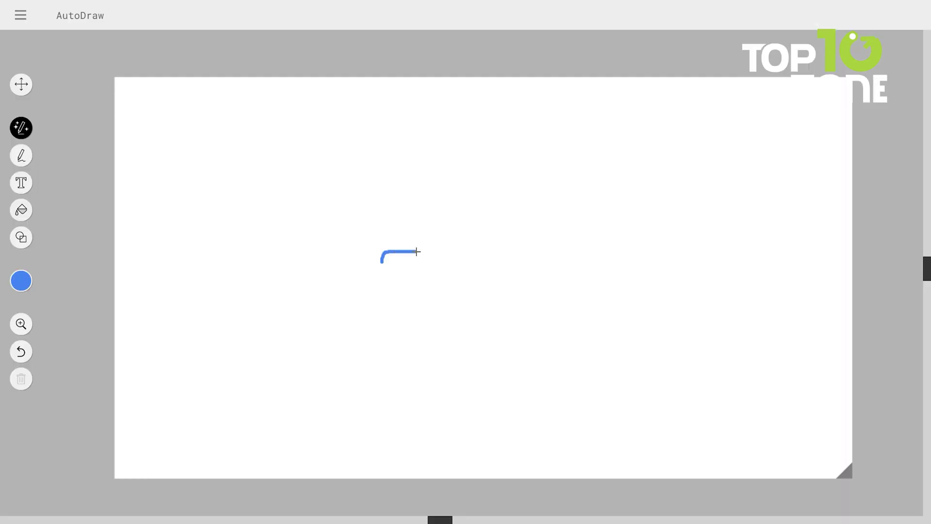
# - Draw a car, swap it for a race car, switch to black freehand, and rotate the 'car' label
pyautogui.moveTo(418, 251); pyautogui.dragTo(474, 247)
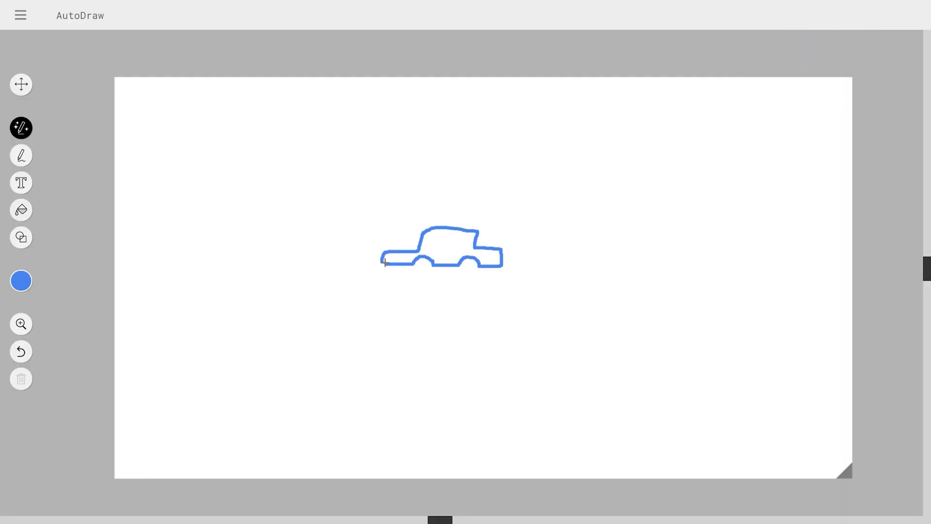
pyautogui.moveTo(385, 262); pyautogui.dragTo(425, 266)
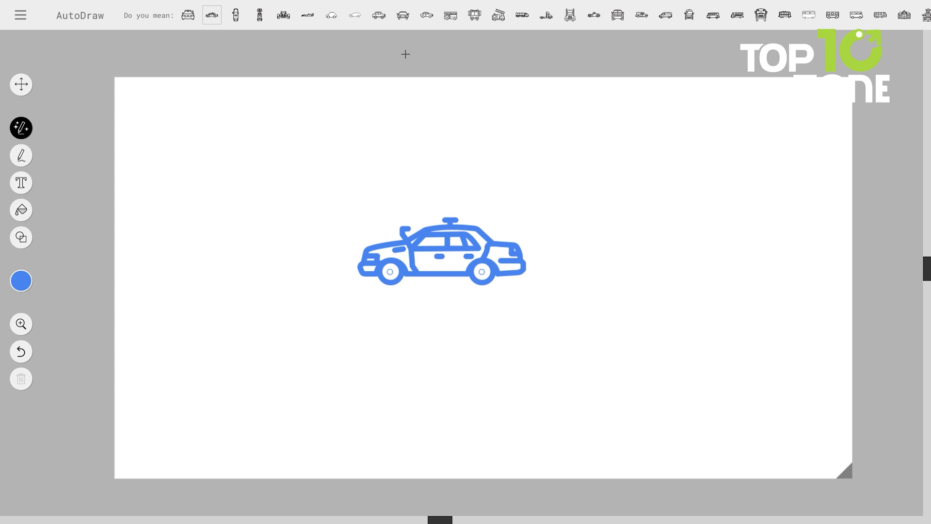
pyautogui.click(313, 25)
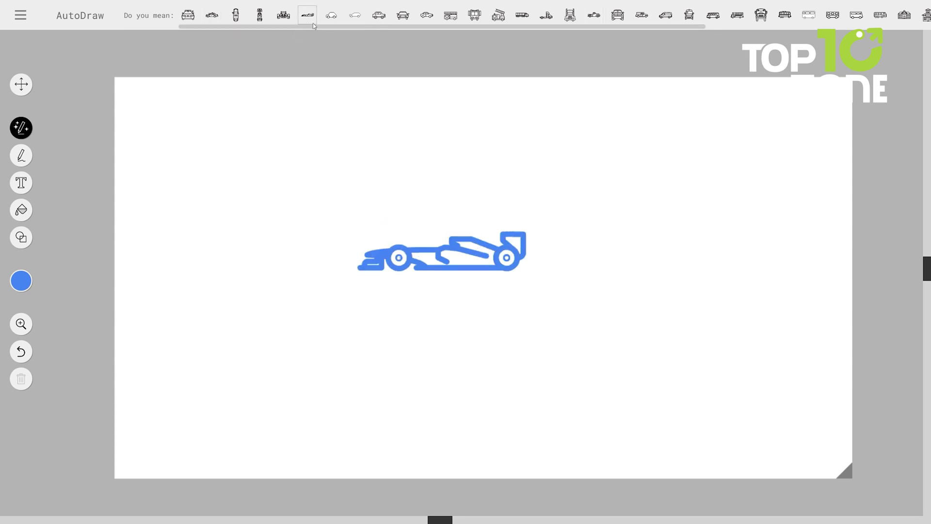
pyautogui.click(21, 155)
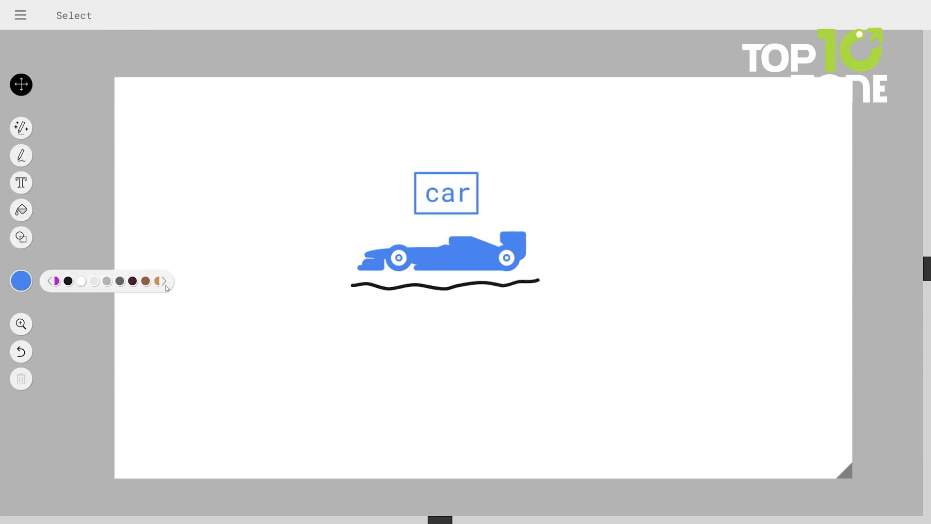
pyautogui.moveTo(448, 159); pyautogui.dragTo(470, 211)
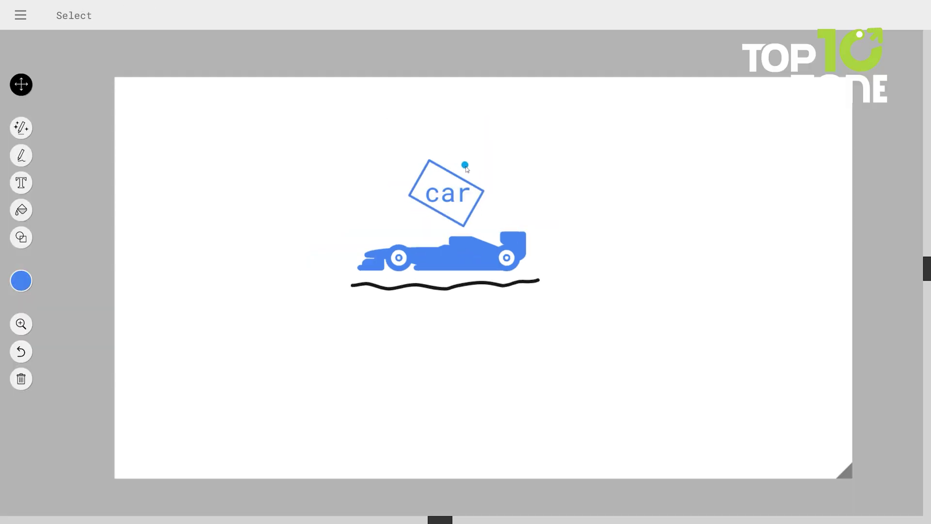
# - Download the race-car drawing as a PNG and start sharing it
pyautogui.click(20, 16)
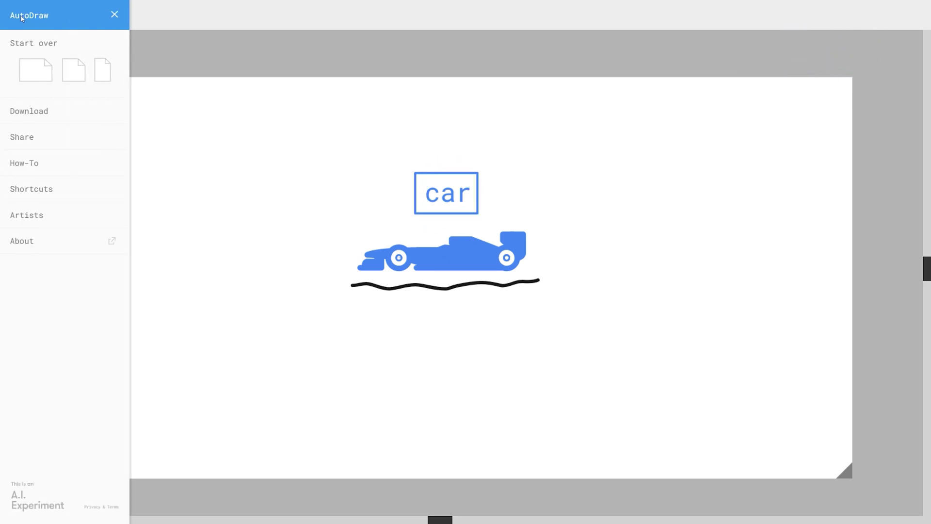
pyautogui.click(64, 115)
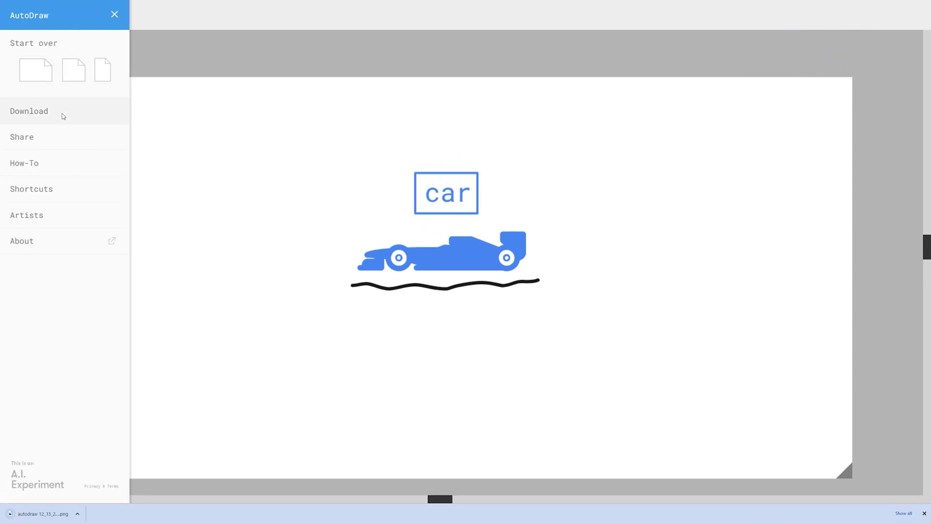
pyautogui.click(57, 137)
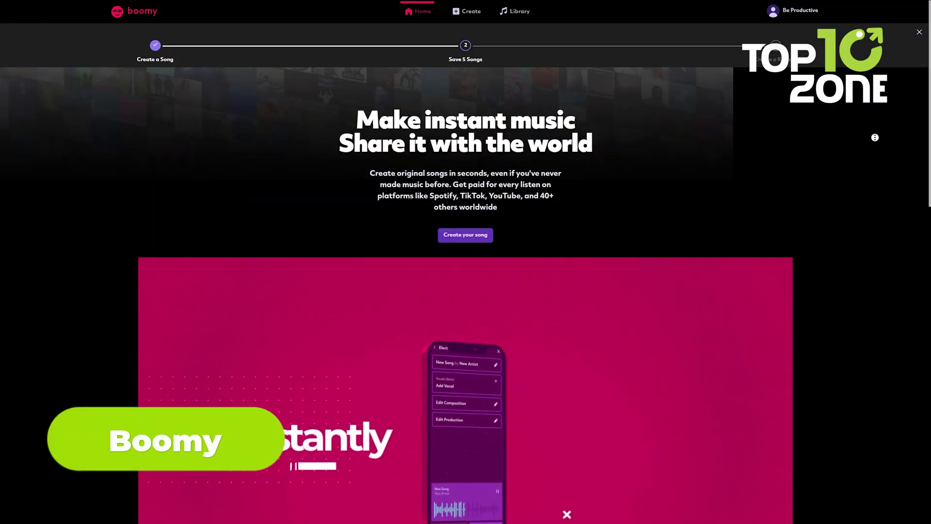
# - Start a new Boomy song to reach the seven instrumental style choices
pyautogui.scroll(-2, 874, 137)
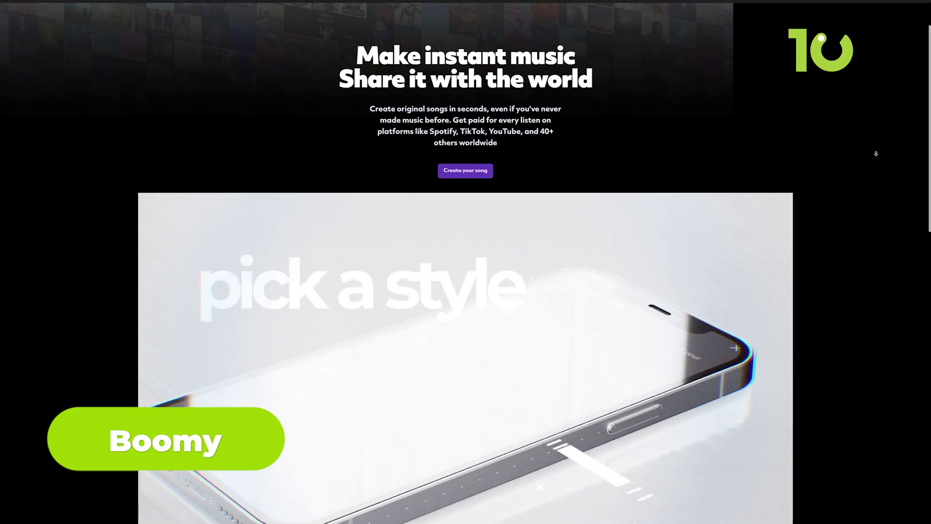
pyautogui.scroll(-3, 876, 154)
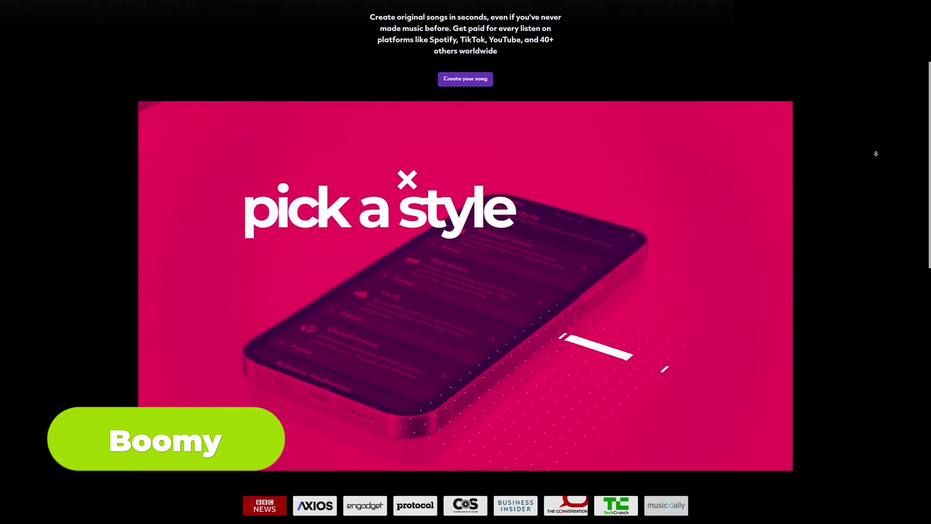
pyautogui.scroll(5, 866, 314)
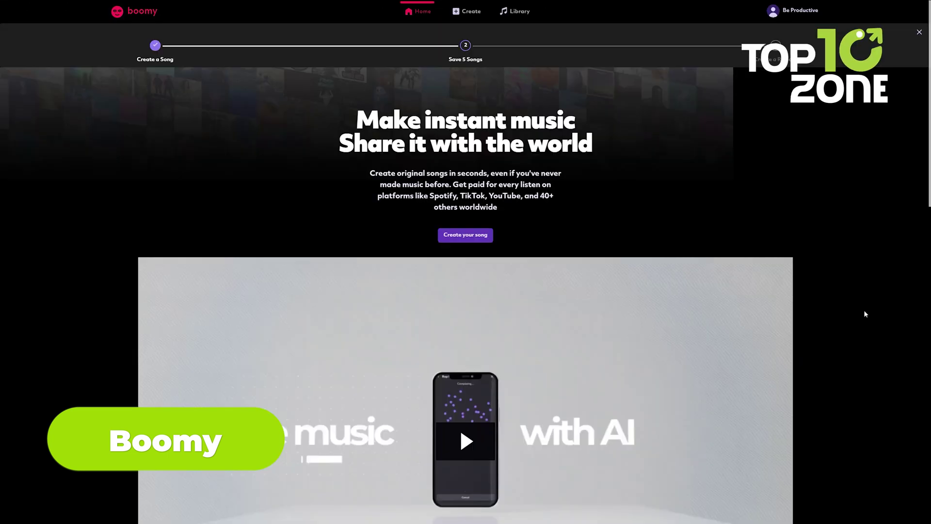
pyautogui.click(474, 240)
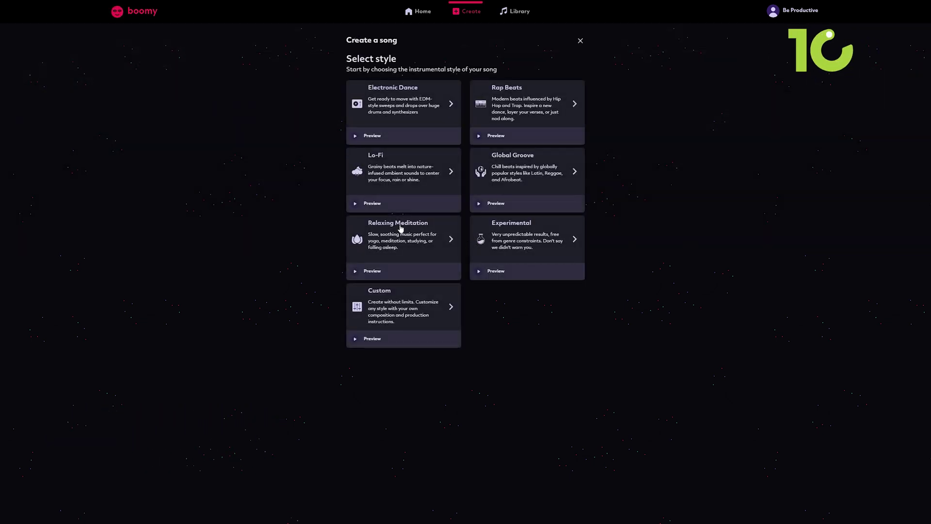
pyautogui.click(409, 119)
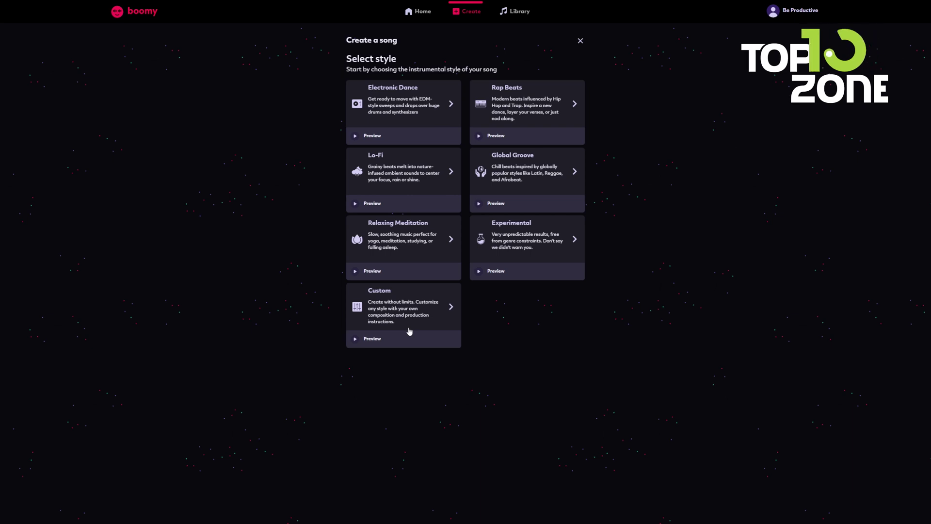
# - Generate an Electronic Dance song, abandon the voice recording, and close the vocals panel
pyautogui.click(386, 93)
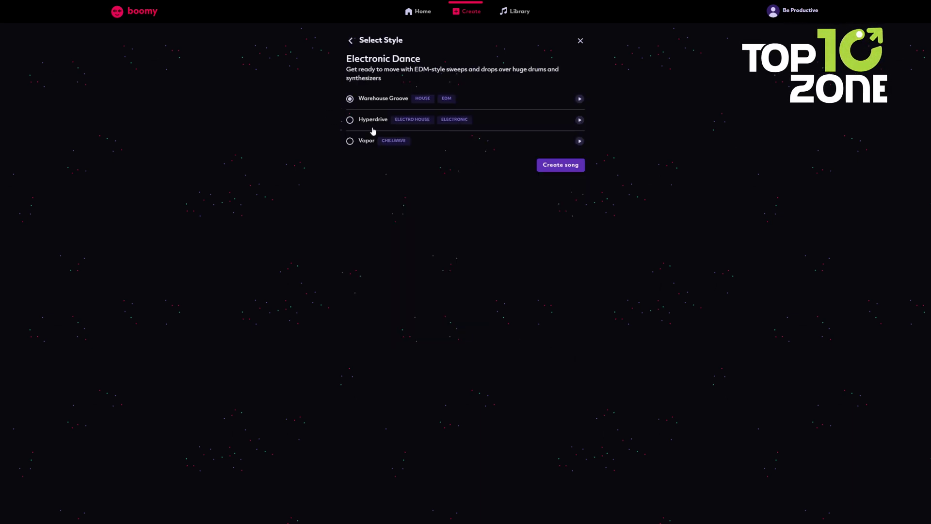
pyautogui.click(559, 165)
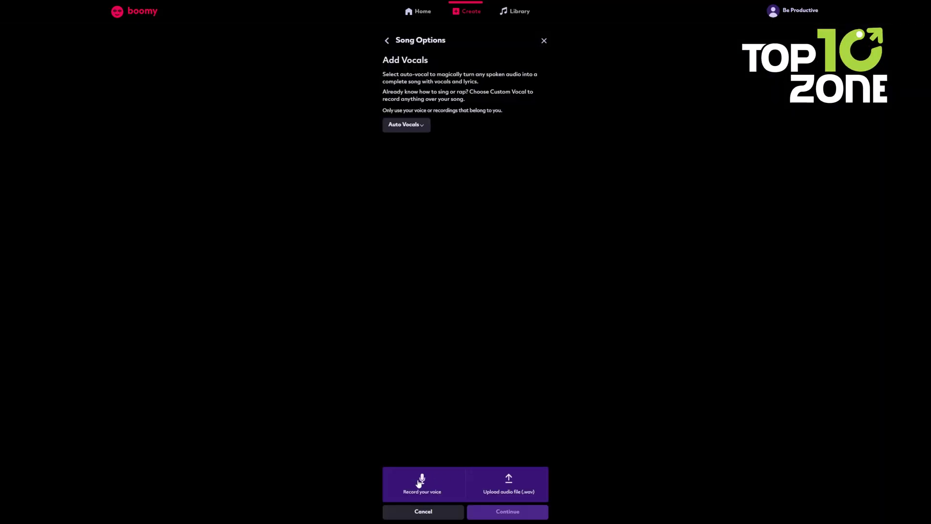
pyautogui.click(419, 482)
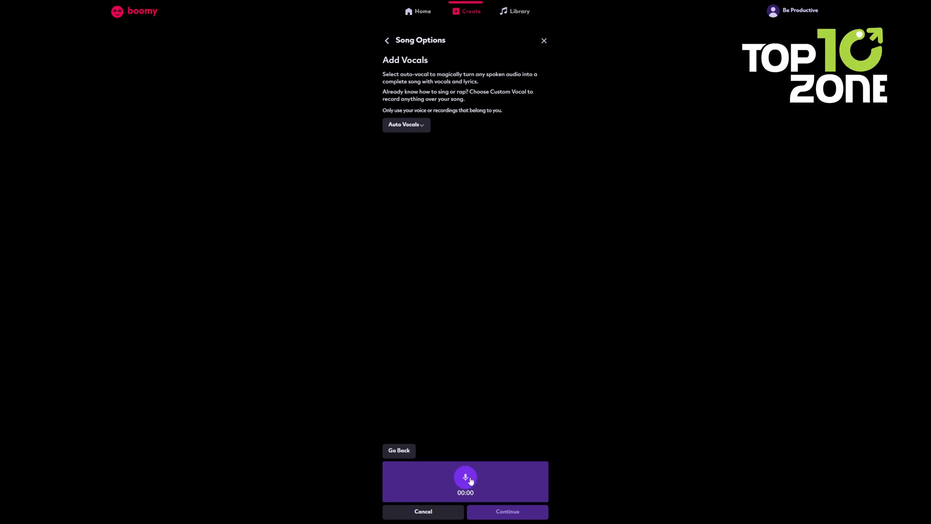
pyautogui.click(398, 452)
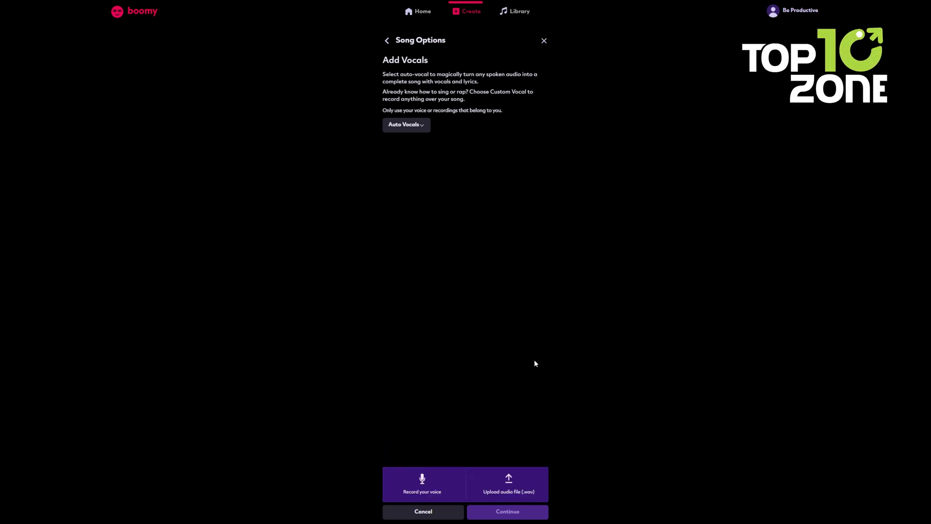
pyautogui.click(410, 511)
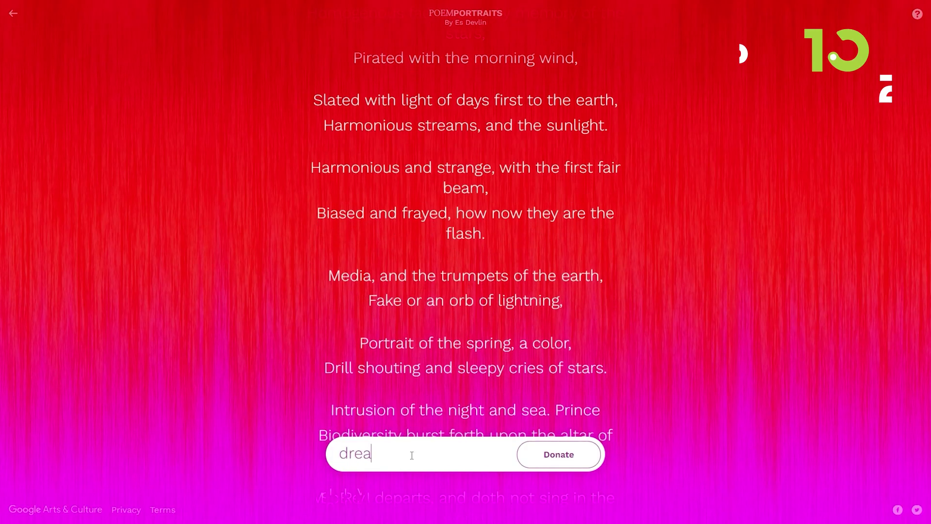
# - Submit the word 'dream' as a donation to generate its poem portrait
pyautogui.press('Return')
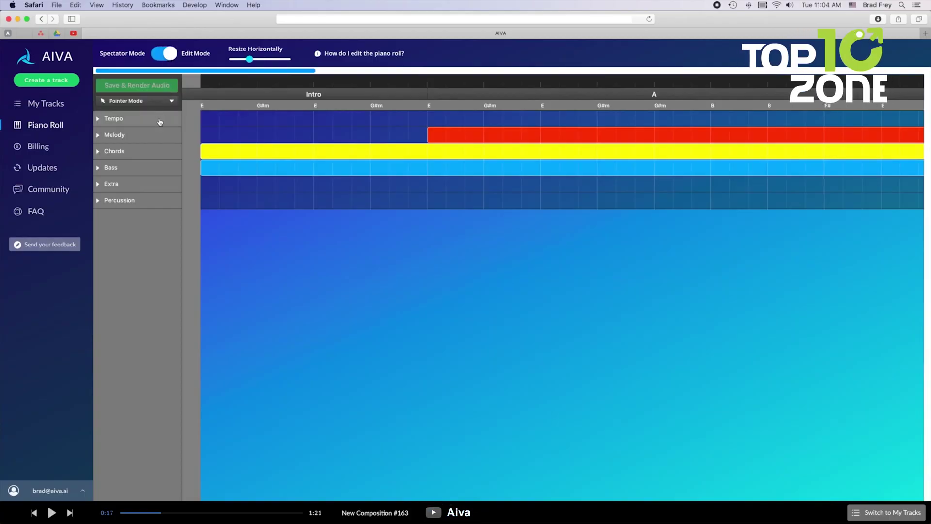
pyautogui.click(156, 137)
pyautogui.click(148, 239)
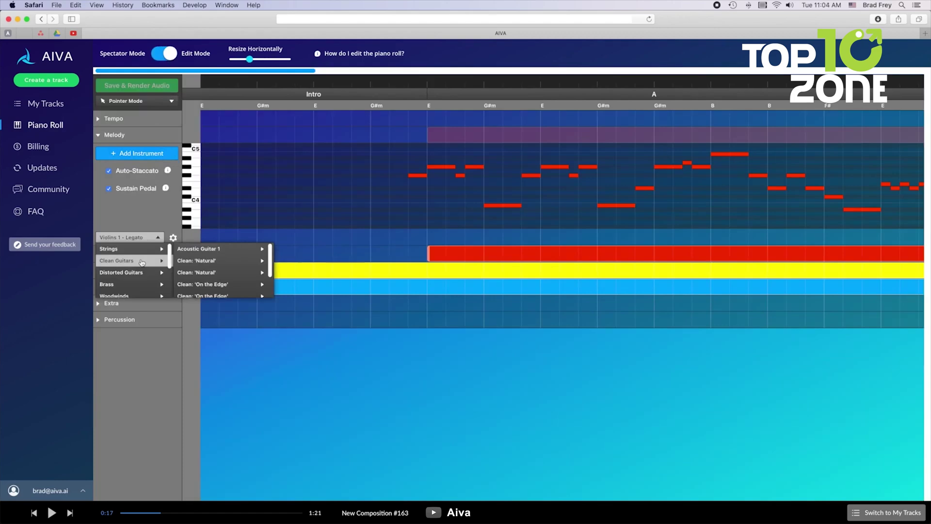
pyautogui.click(172, 239)
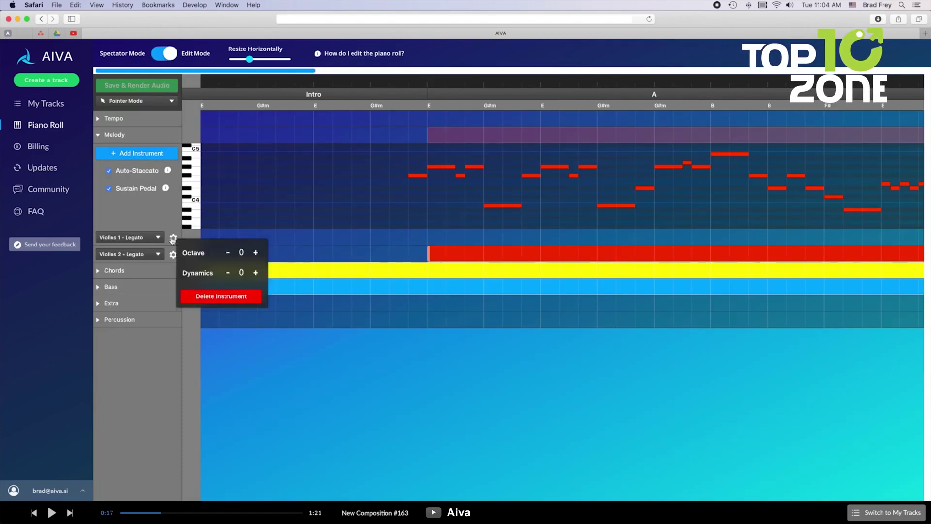
pyautogui.click(173, 238)
pyautogui.click(152, 120)
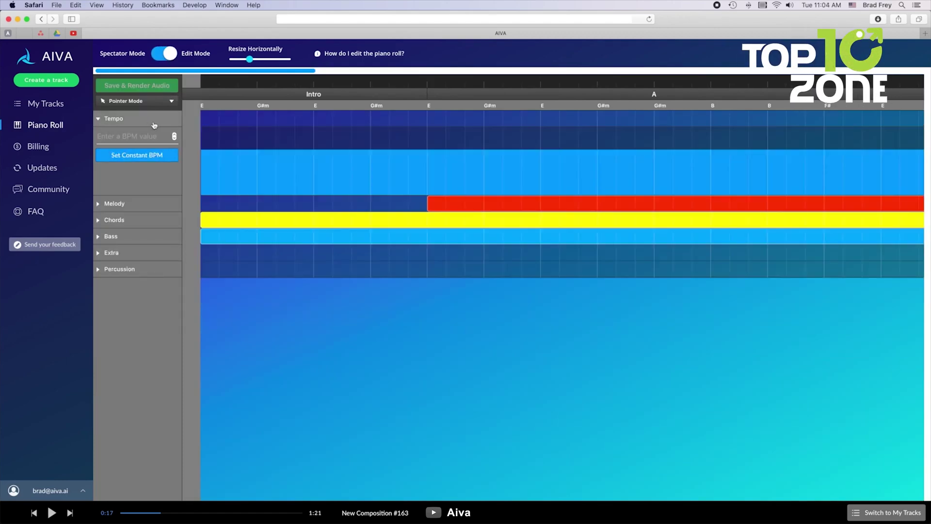
pyautogui.click(154, 122)
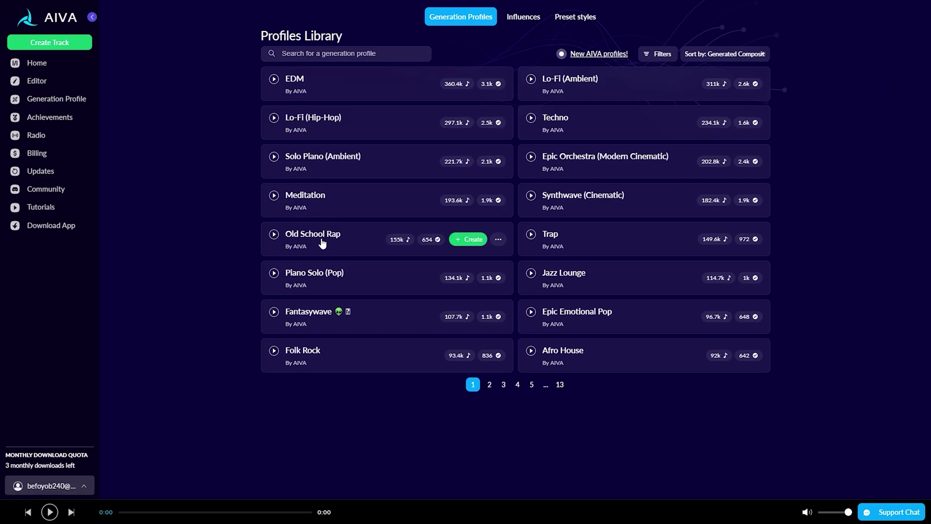
# - Generate an Old School Rap composition, add a D#2 quarter note to Chords, then select Bass
pyautogui.click(472, 240)
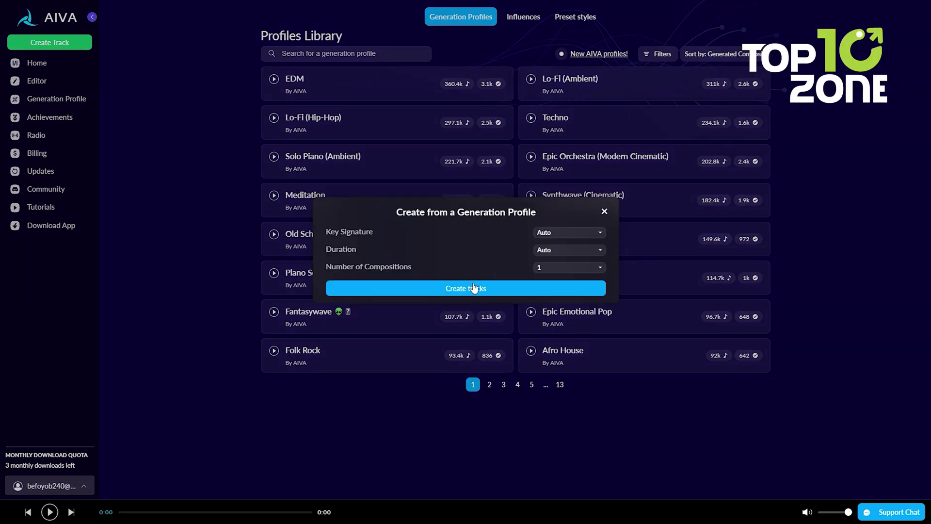
pyautogui.click(475, 289)
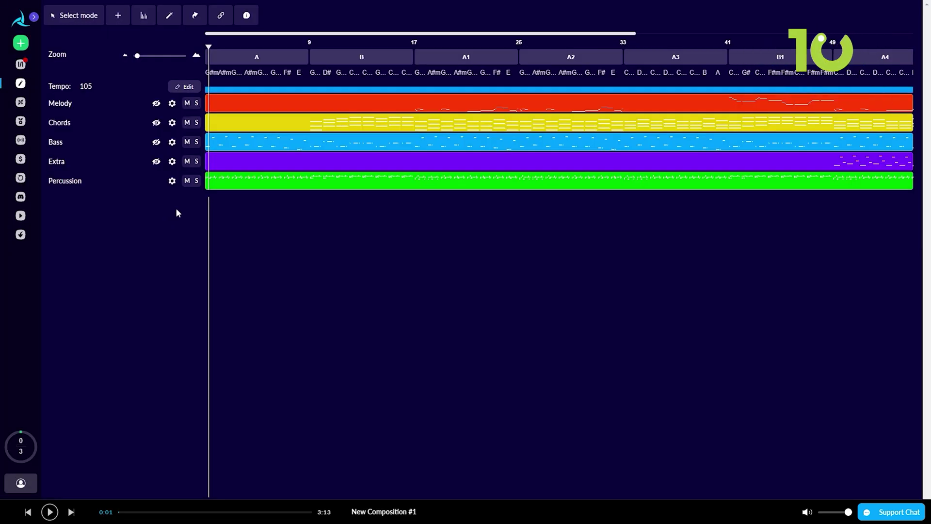
pyautogui.click(235, 124)
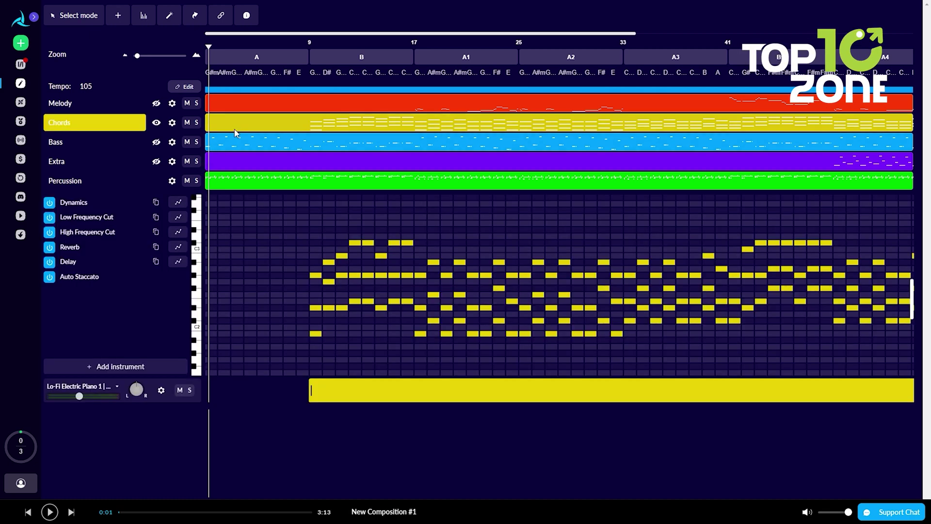
pyautogui.click(316, 309)
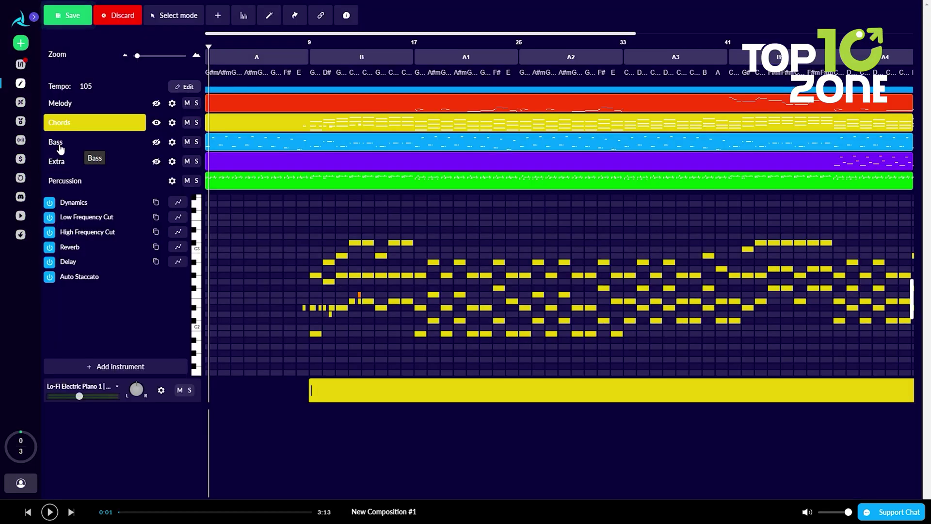
pyautogui.click(60, 146)
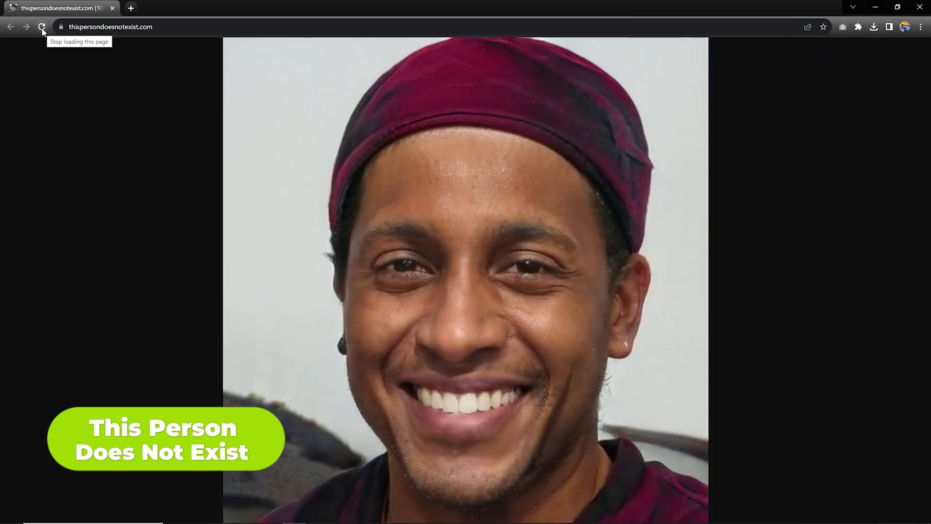
# - Reload This Person Does Not Exist eleven times for new faces, ending on a boy's portrait
pyautogui.click(41, 34)
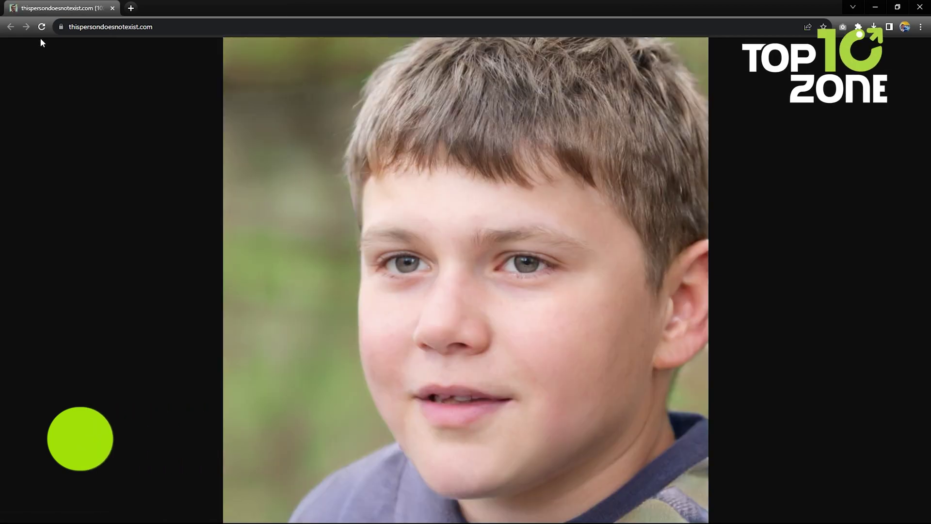
pyautogui.click(41, 27)
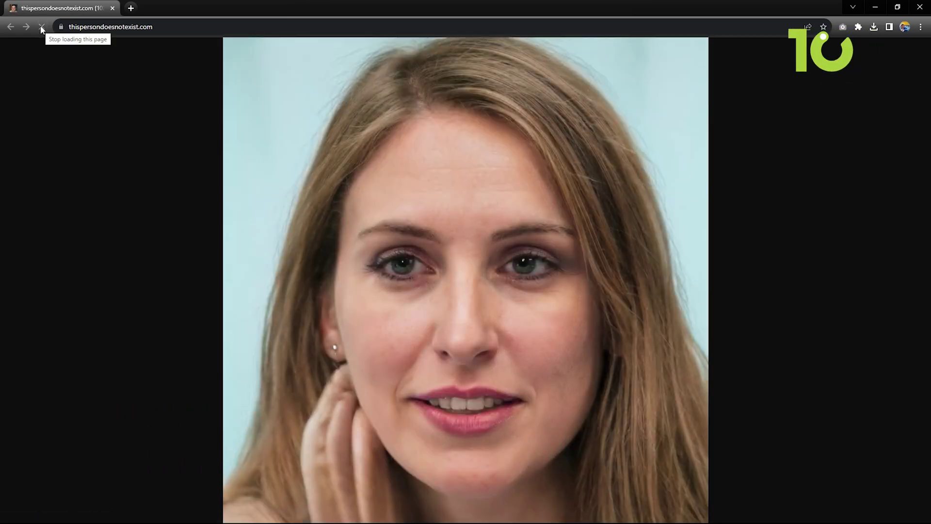
pyautogui.click(42, 28)
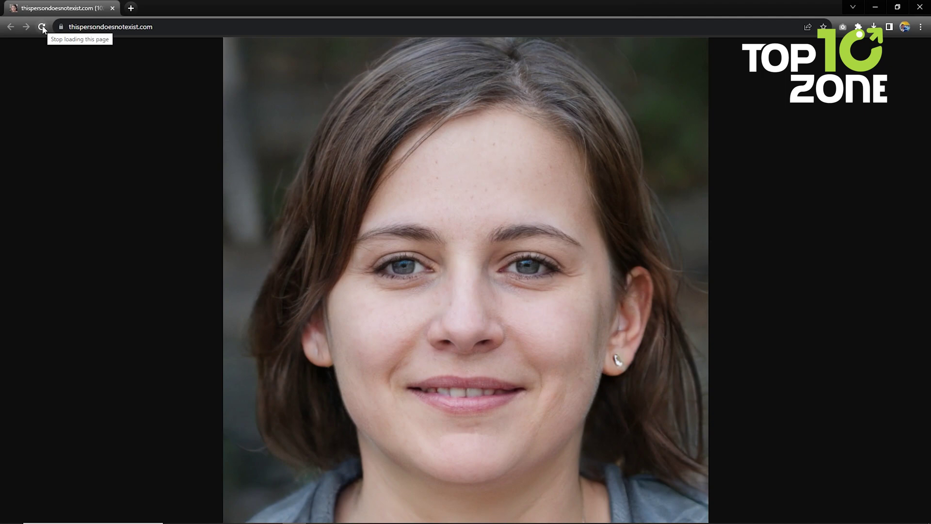
pyautogui.click(42, 28)
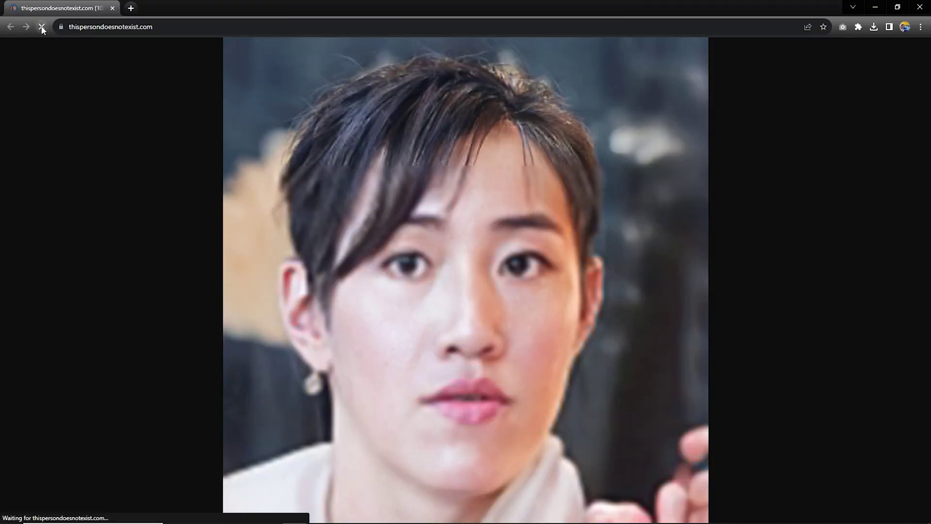
pyautogui.click(42, 28)
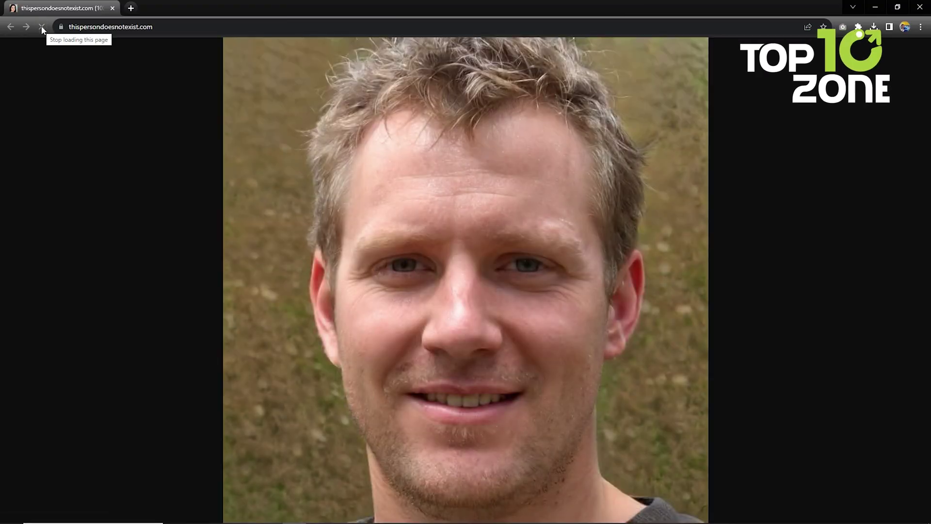
pyautogui.click(42, 27)
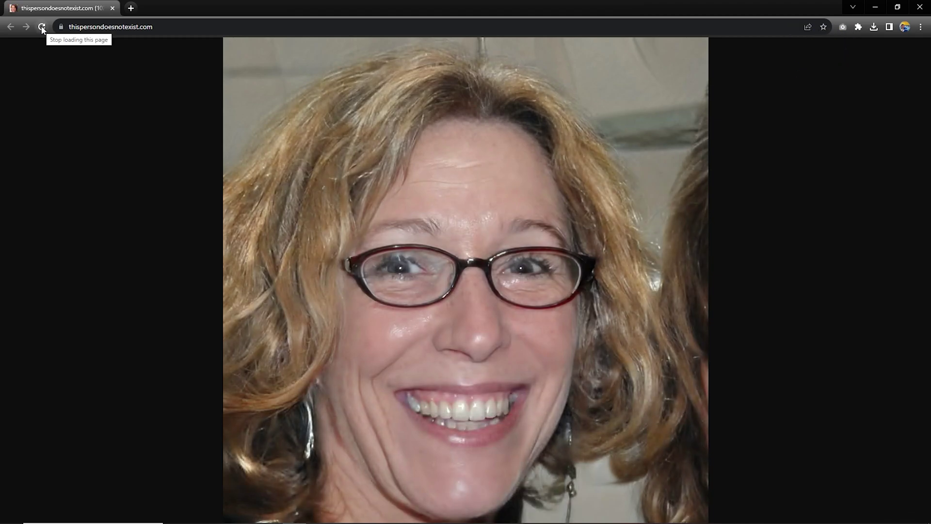
pyautogui.click(42, 28)
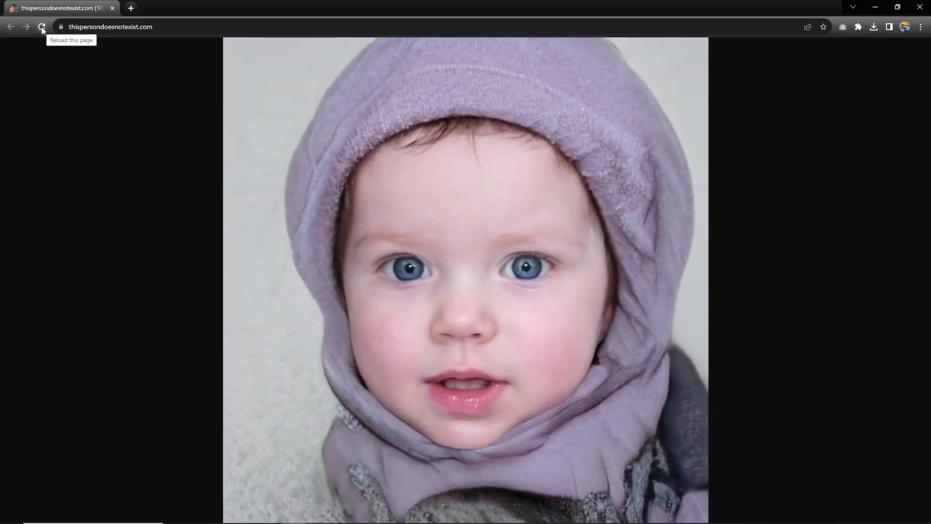
pyautogui.click(42, 28)
pyautogui.click(42, 28)
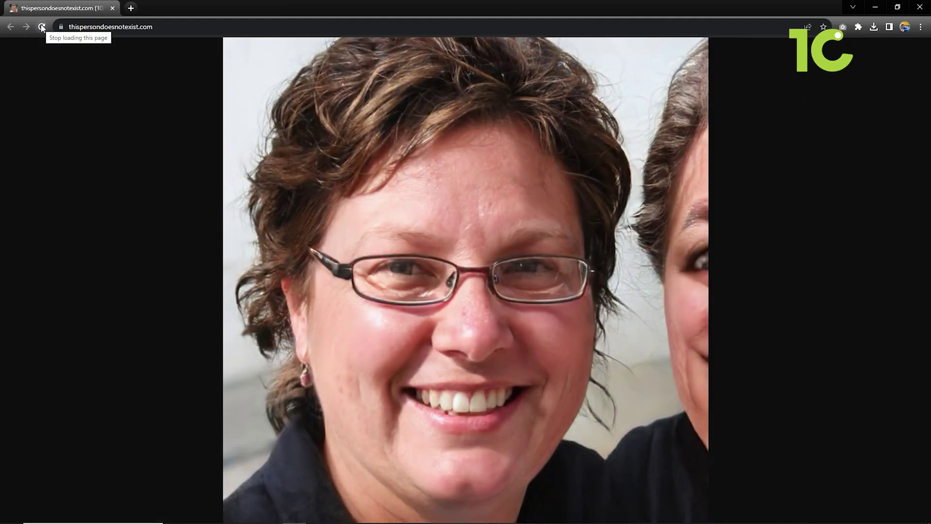
pyautogui.click(43, 27)
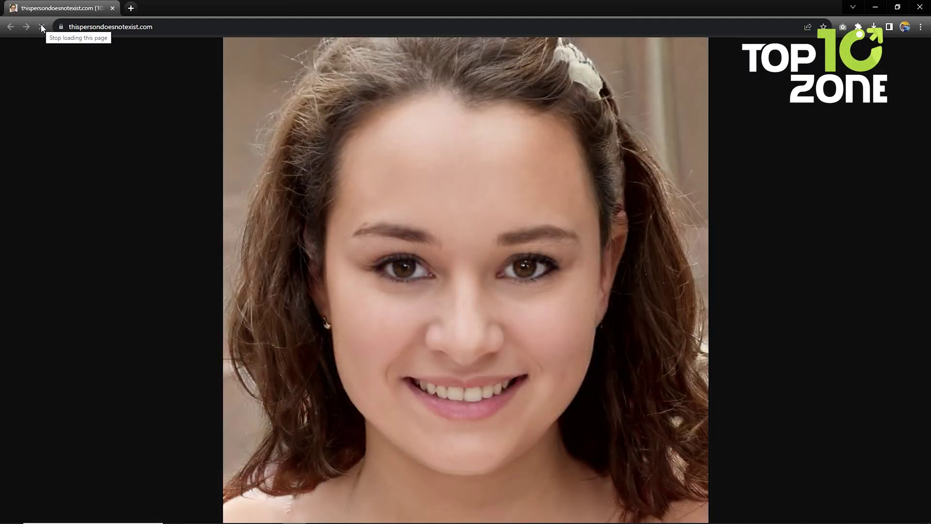
pyautogui.click(42, 27)
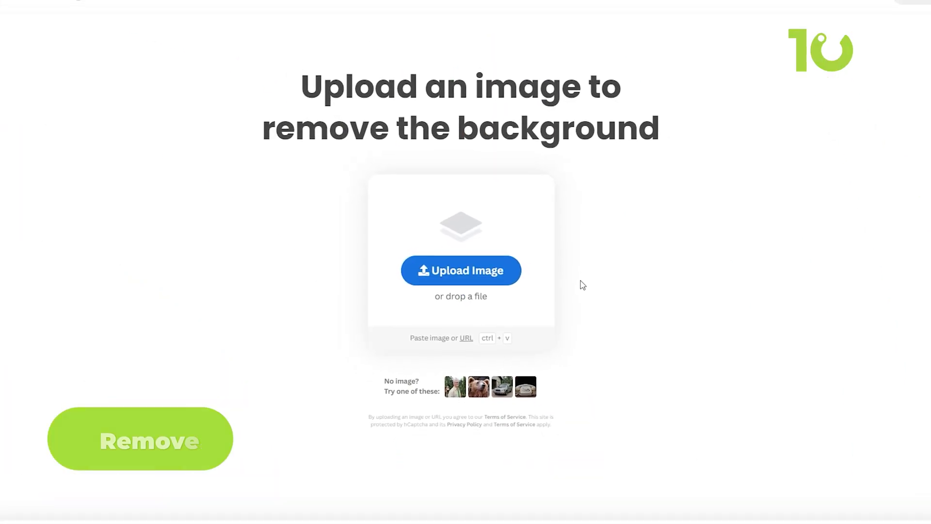
# - Upload the Desktop photo of the person in red for background removal, then place a first outline point
pyautogui.click(505, 270)
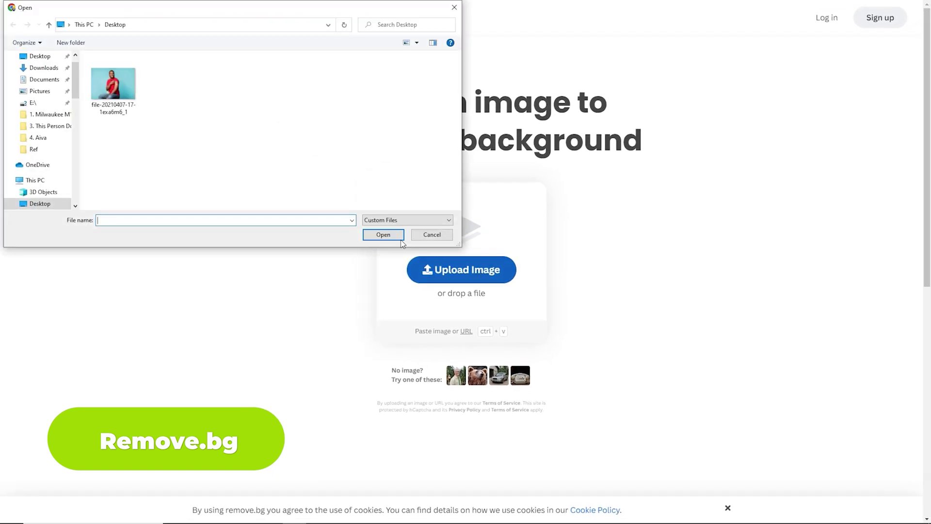
pyautogui.doubleClick(118, 93)
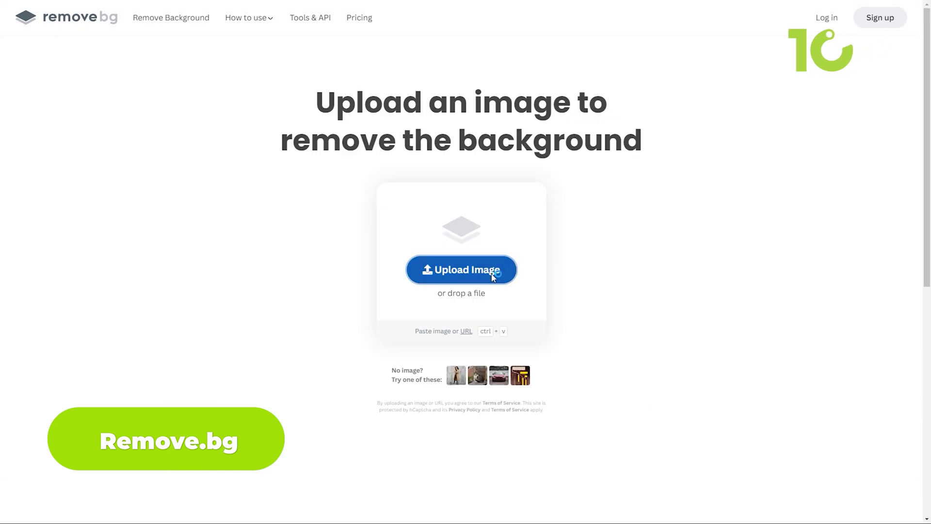
pyautogui.click(502, 272)
pyautogui.doubleClick(171, 100)
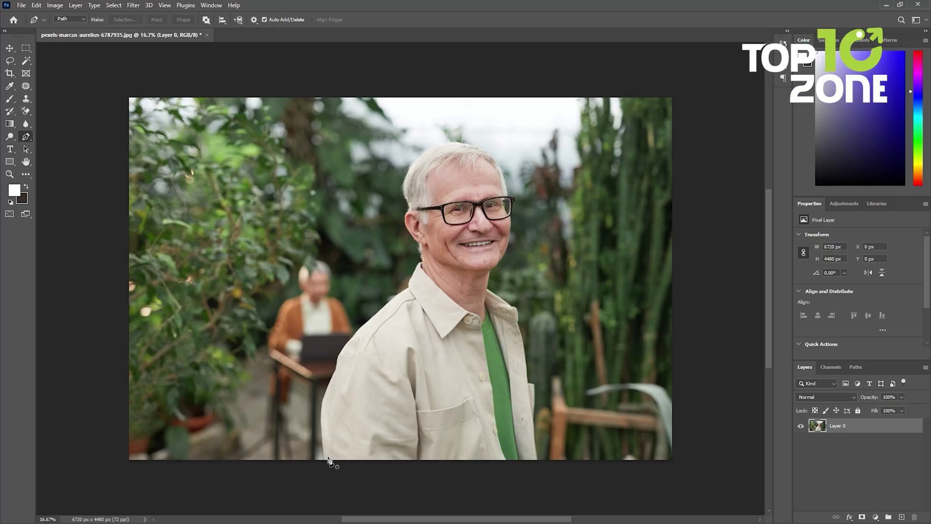
pyautogui.scroll(3, 329, 461)
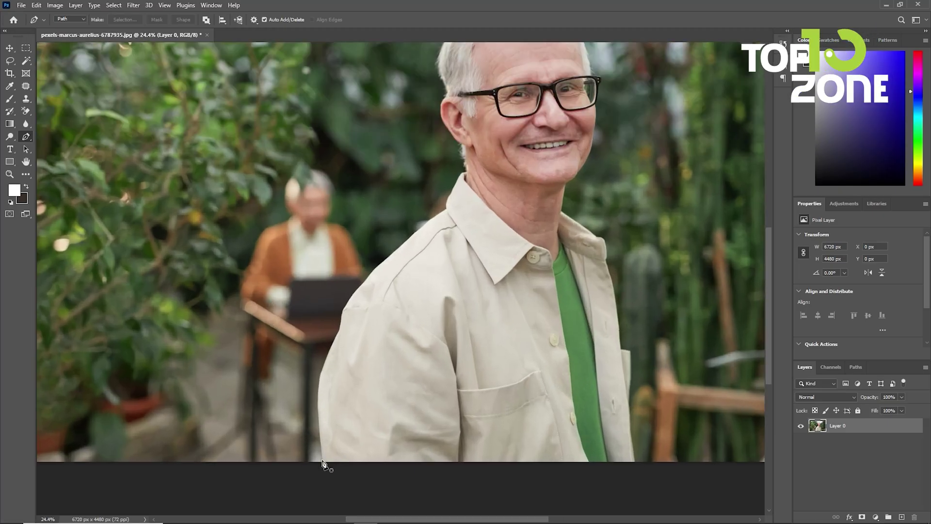
pyautogui.click(323, 458)
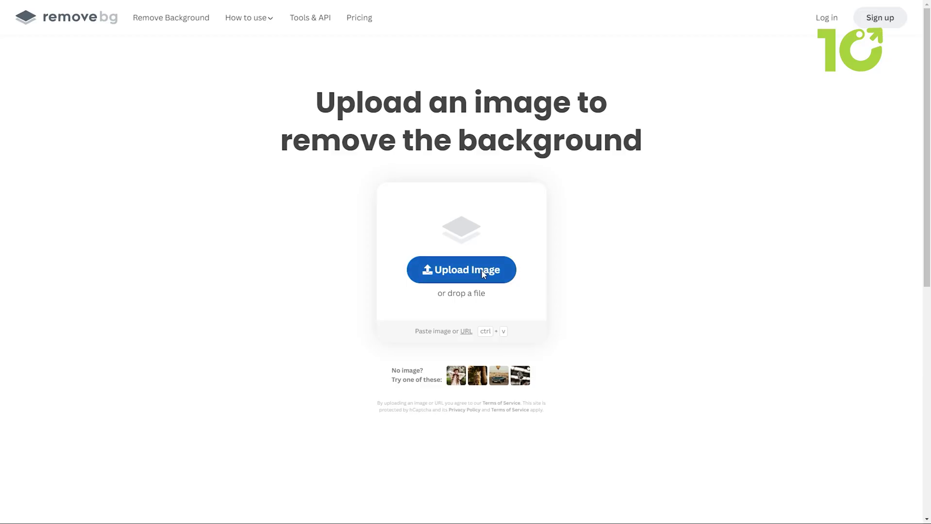
# - Upload the photo of the smiling man in glasses to remove.bg
pyautogui.click(459, 268)
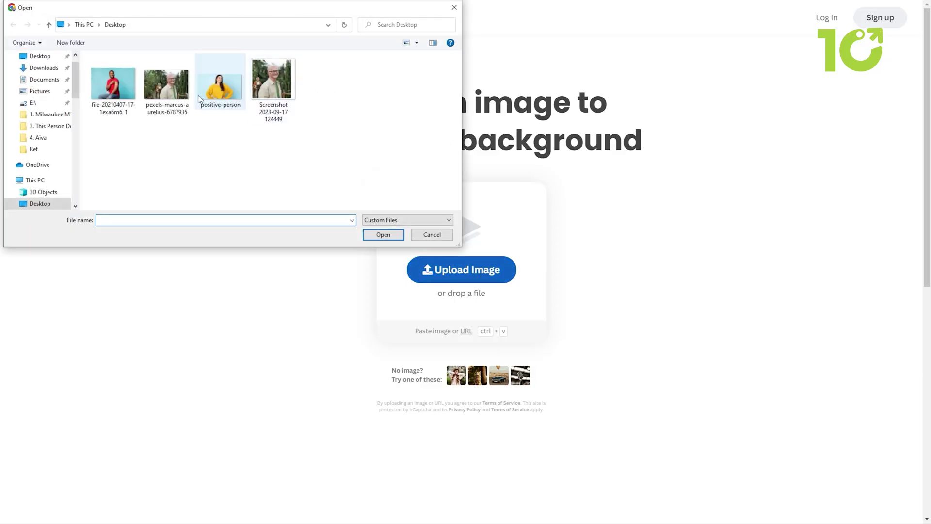
pyautogui.doubleClick(198, 95)
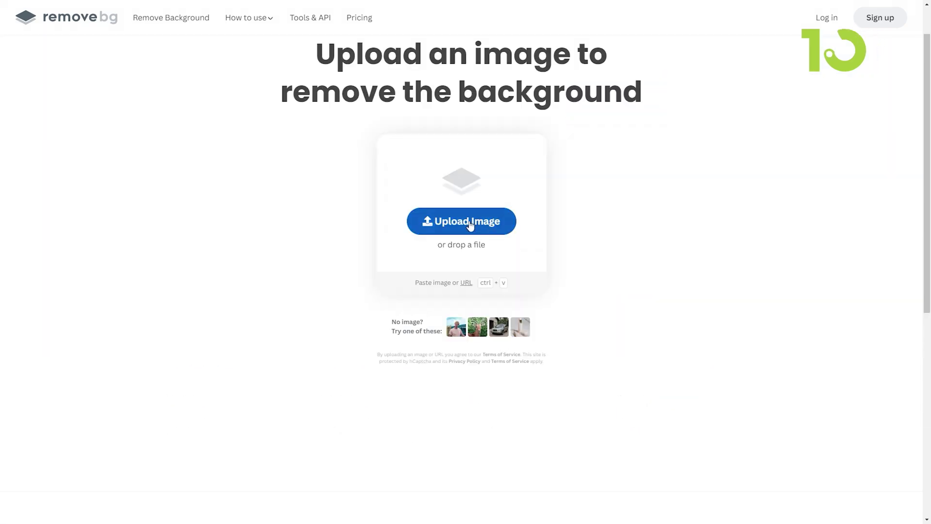
pyautogui.click(470, 224)
pyautogui.doubleClick(179, 96)
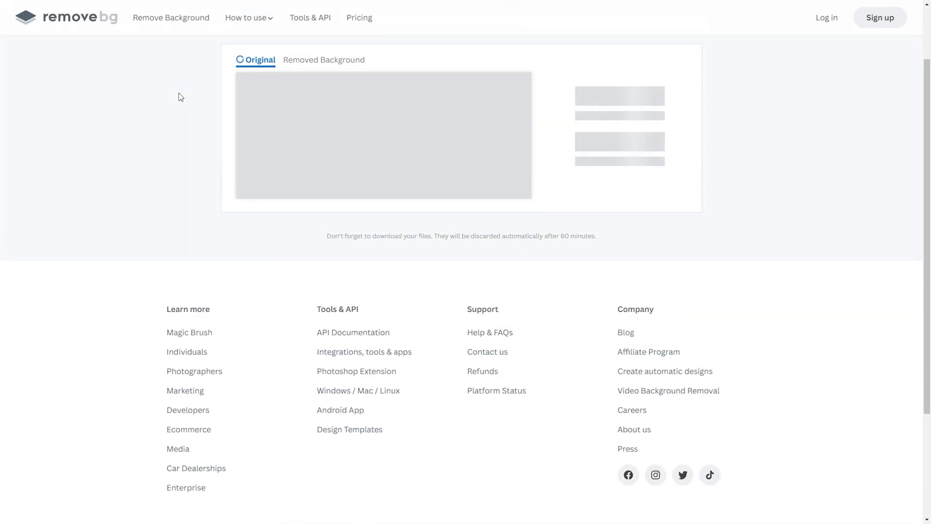
# - Compare the original photo with its cut-out, then bring up the background editor
pyautogui.scroll(1, 179, 96)
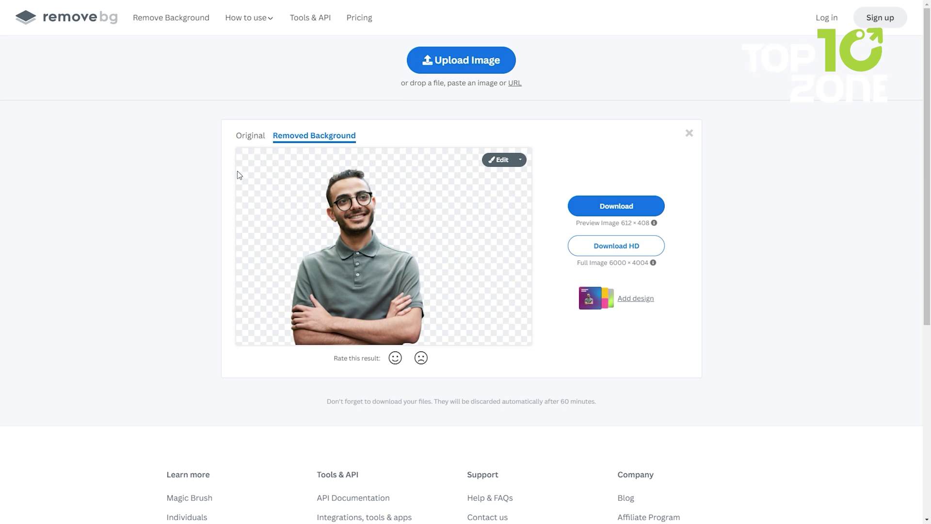
pyautogui.click(247, 138)
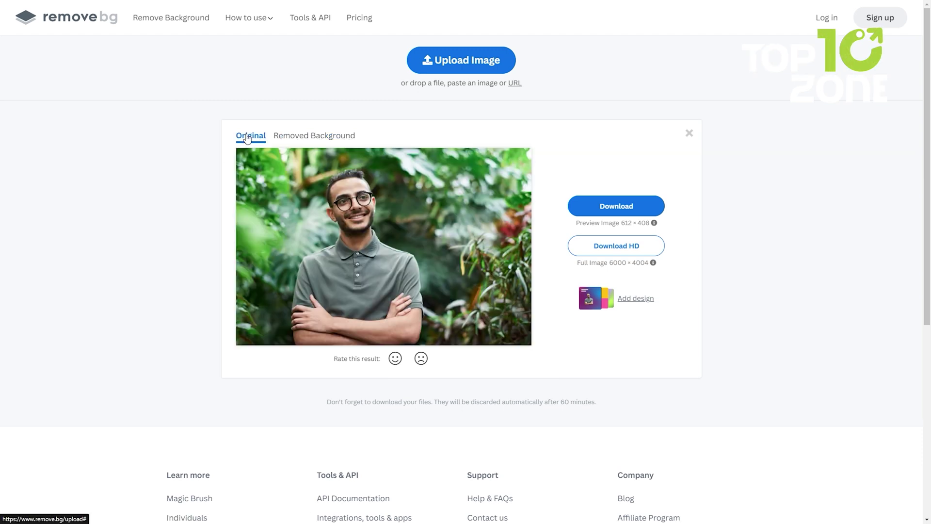
pyautogui.click(291, 140)
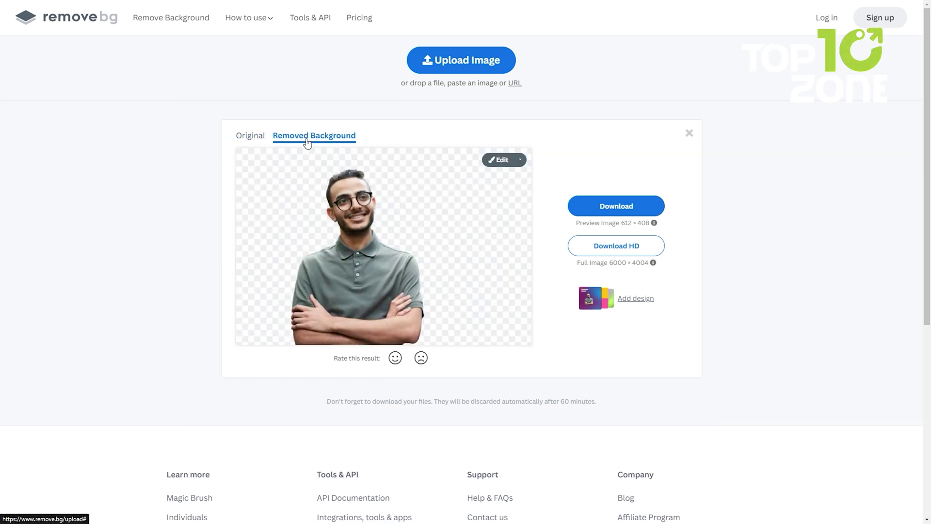
pyautogui.click(500, 159)
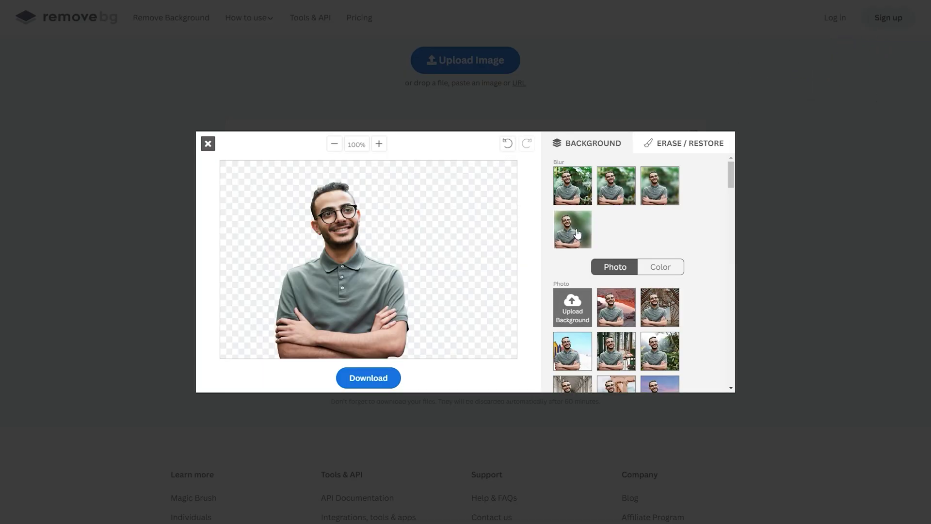
# - After trying blurred, sunset and city backdrops, give the man a solid blue background
pyautogui.scroll(-1, 624, 282)
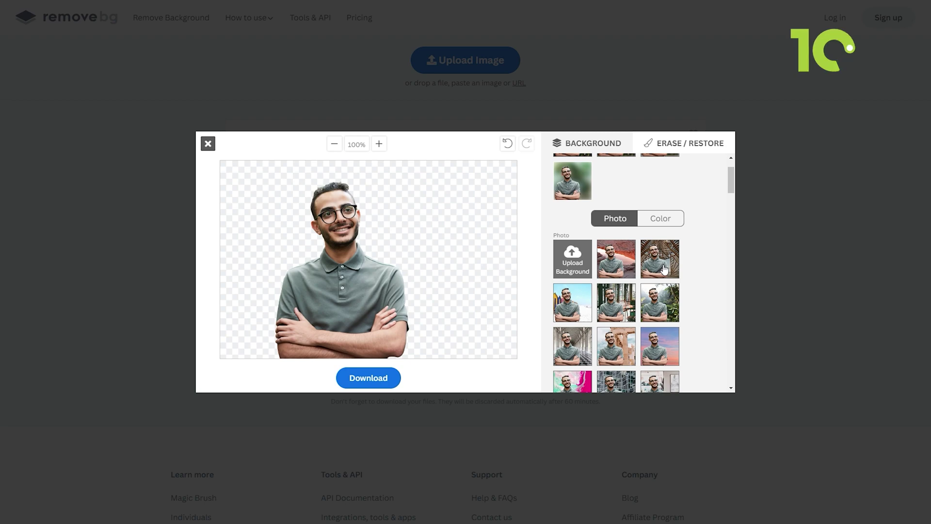
pyautogui.click(664, 270)
pyautogui.scroll(-5, 664, 269)
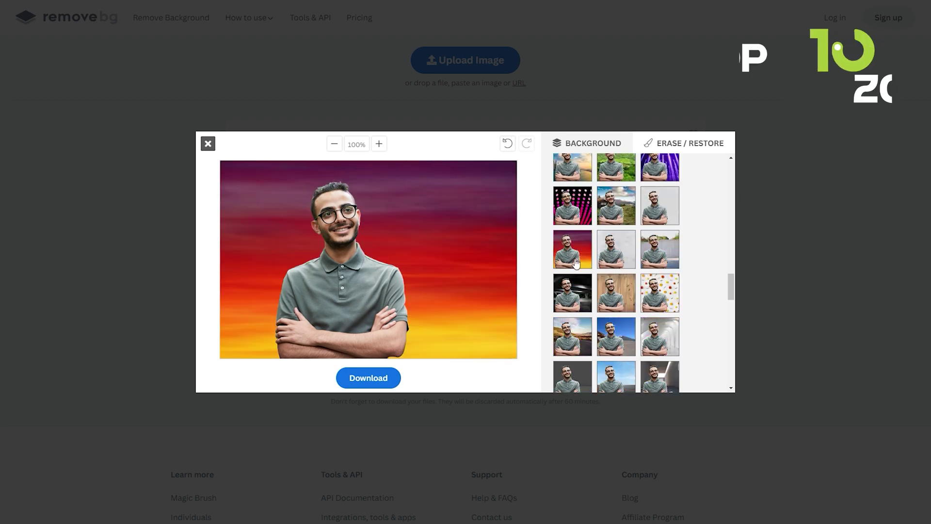
pyautogui.scroll(10, 617, 243)
pyautogui.scroll(-5, 645, 262)
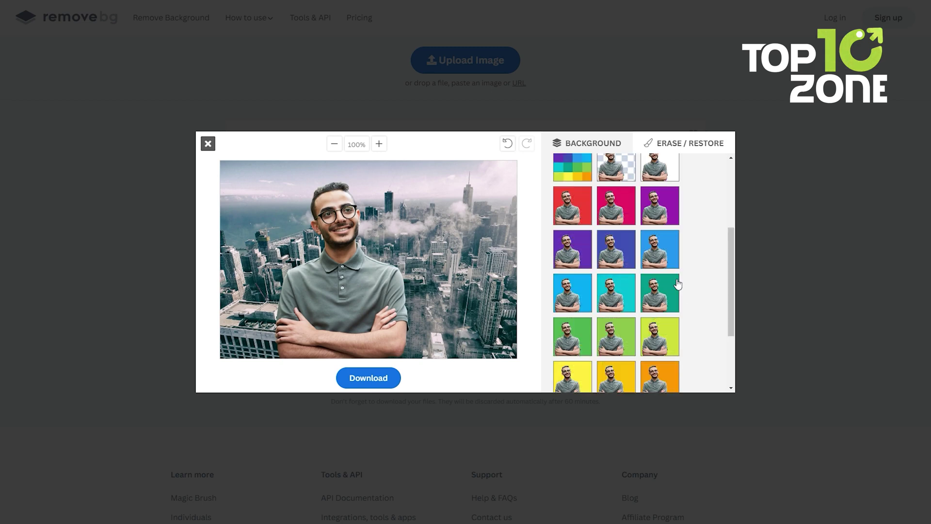
pyautogui.click(660, 258)
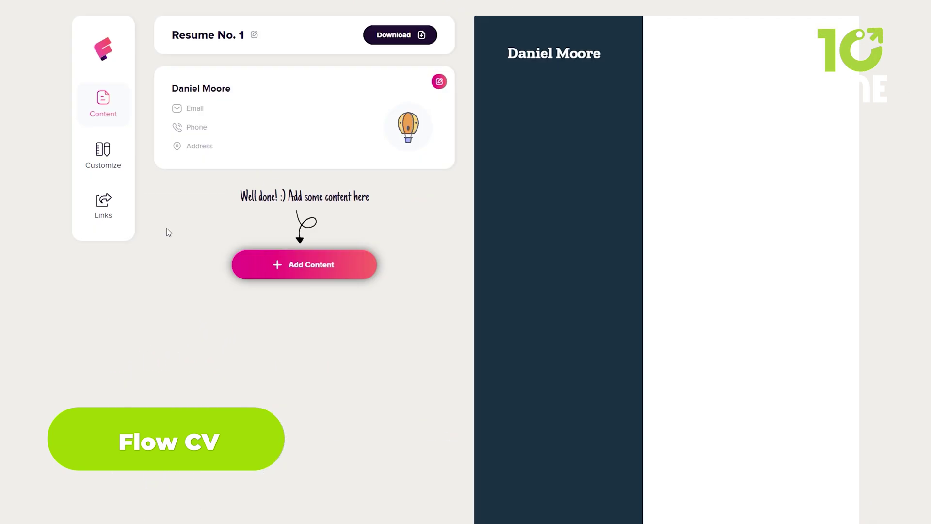
# - Bring up the Flow CV resume's design customization settings
pyautogui.click(103, 155)
pyautogui.moveTo(217, 200)
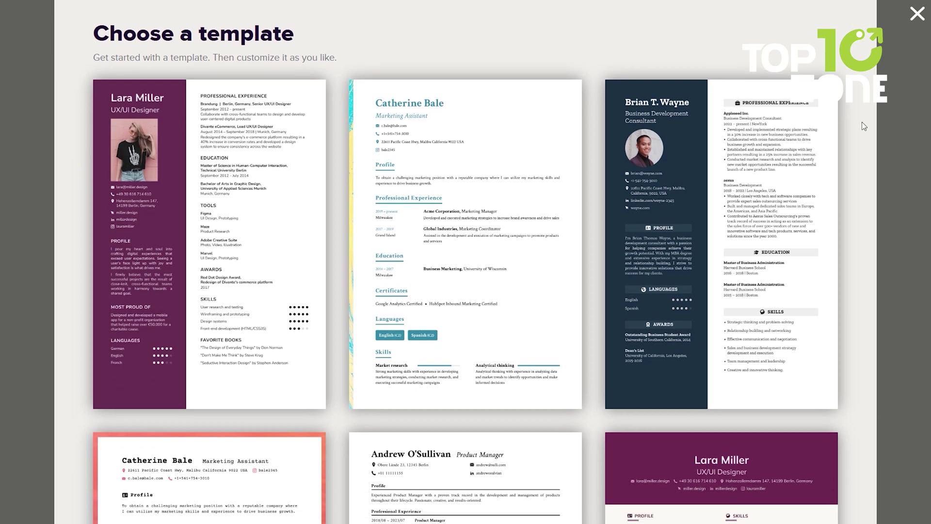
# - Scroll through the Choose a template gallery to browse more resume designs
pyautogui.scroll(-2, 862, 122)
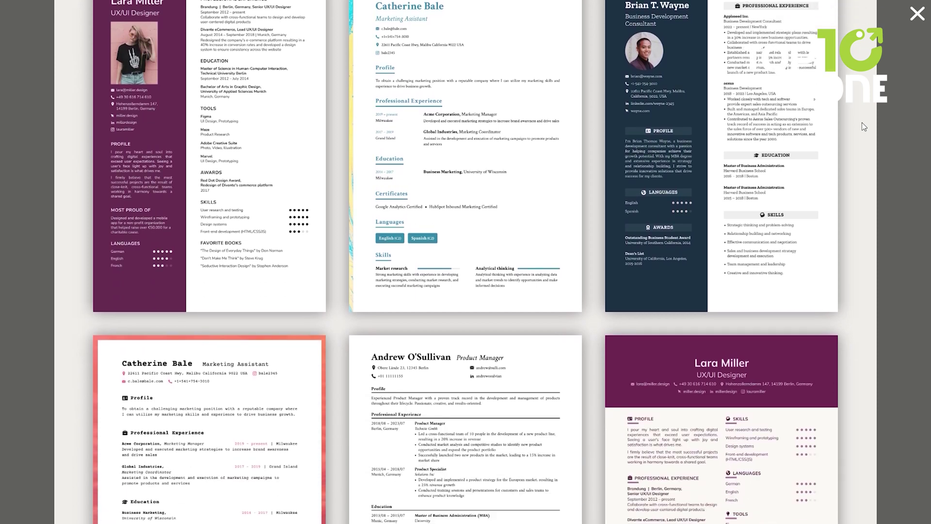
pyautogui.scroll(-2, 862, 126)
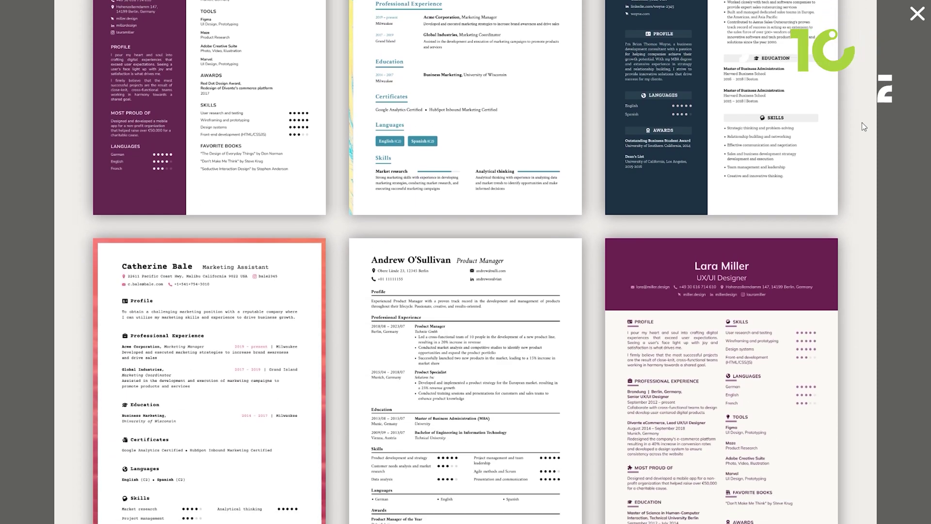
pyautogui.scroll(-4, 862, 126)
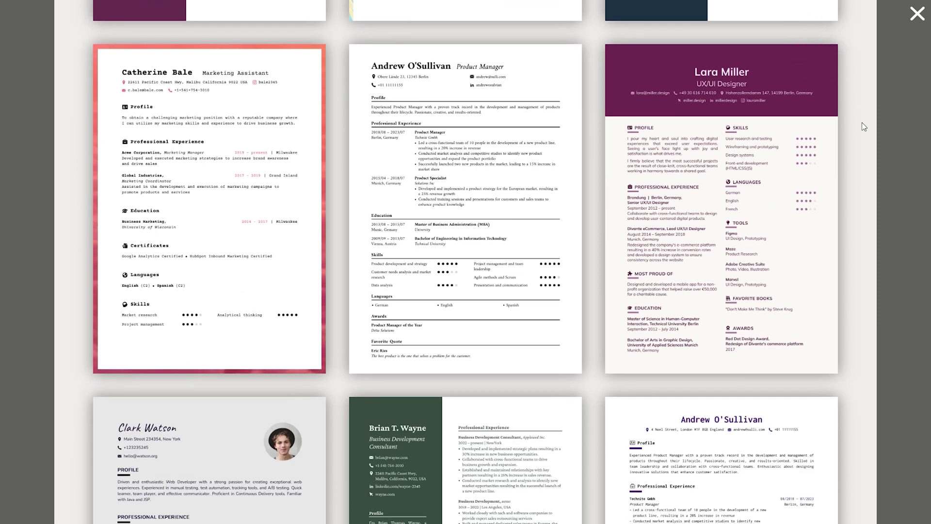
pyautogui.scroll(-2, 863, 126)
pyautogui.scroll(-2, 862, 124)
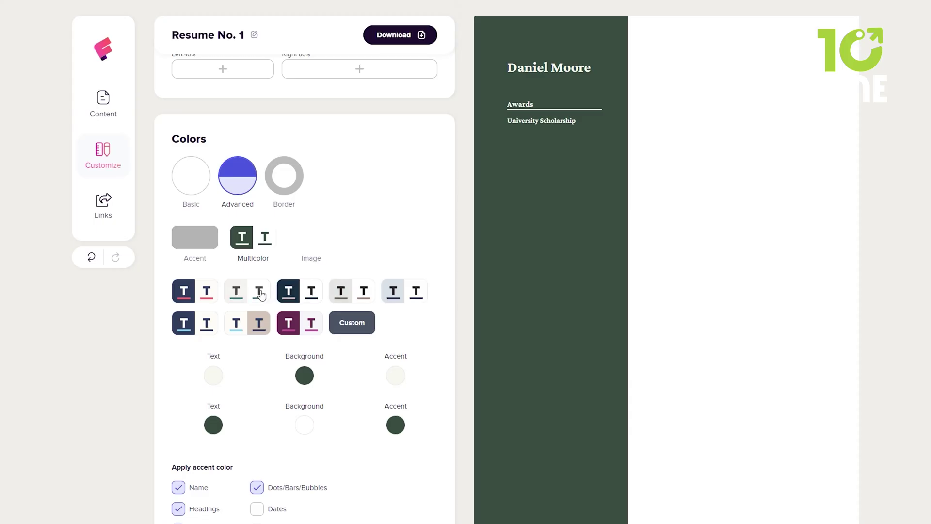
# - Try the light, navy-red, green-heading and purple-pink colour presets on the resume
pyautogui.click(261, 294)
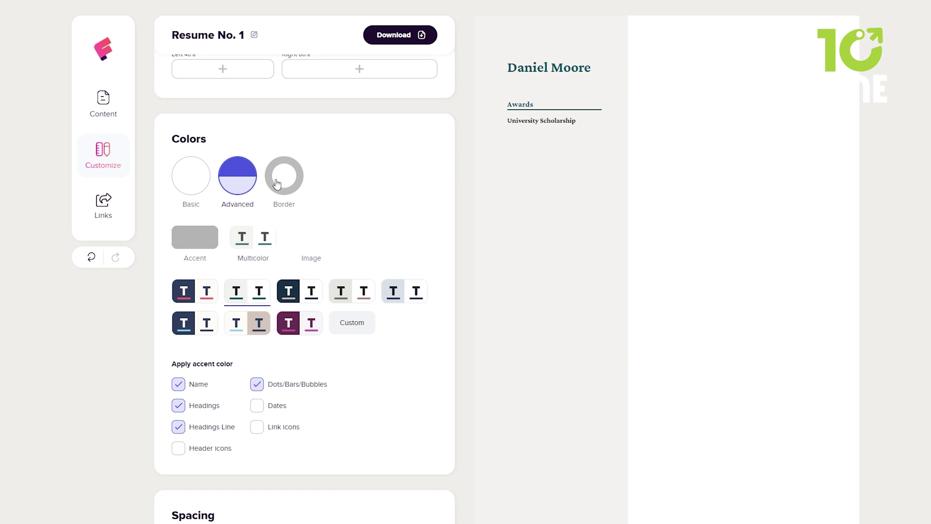
pyautogui.scroll(-1, 242, 213)
pyautogui.click(212, 244)
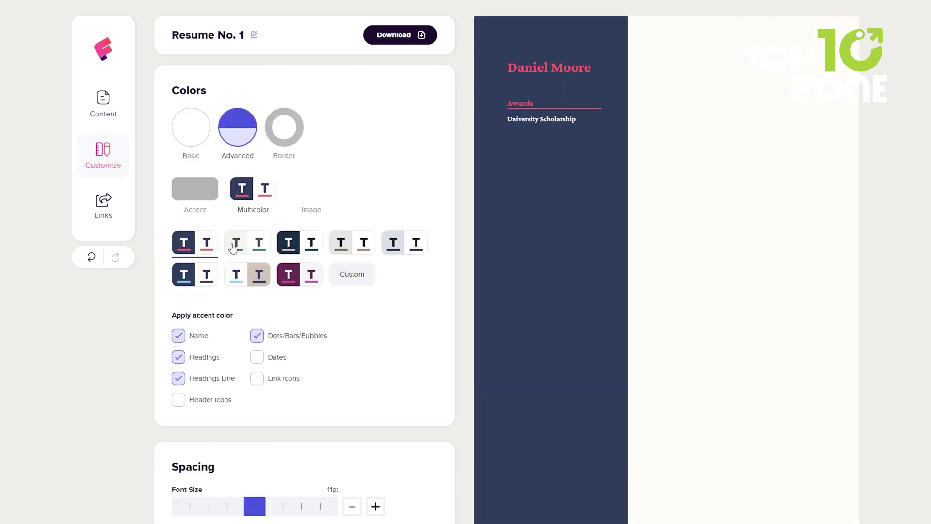
pyautogui.click(232, 247)
pyautogui.click(294, 274)
pyautogui.scroll(-9, 249, 290)
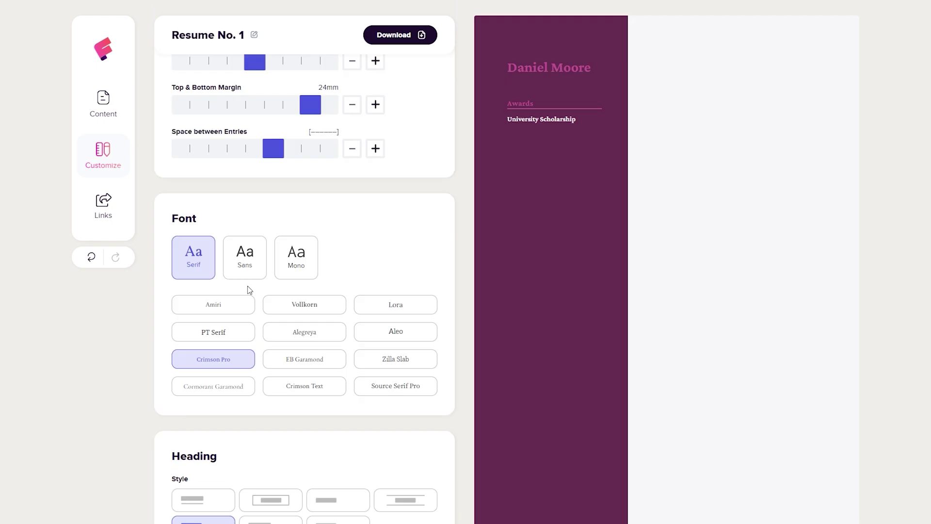
# - Set a sans-serif font instead of EB Garamond, with a left sidebar and single-column layout
pyautogui.click(300, 365)
pyautogui.click(249, 272)
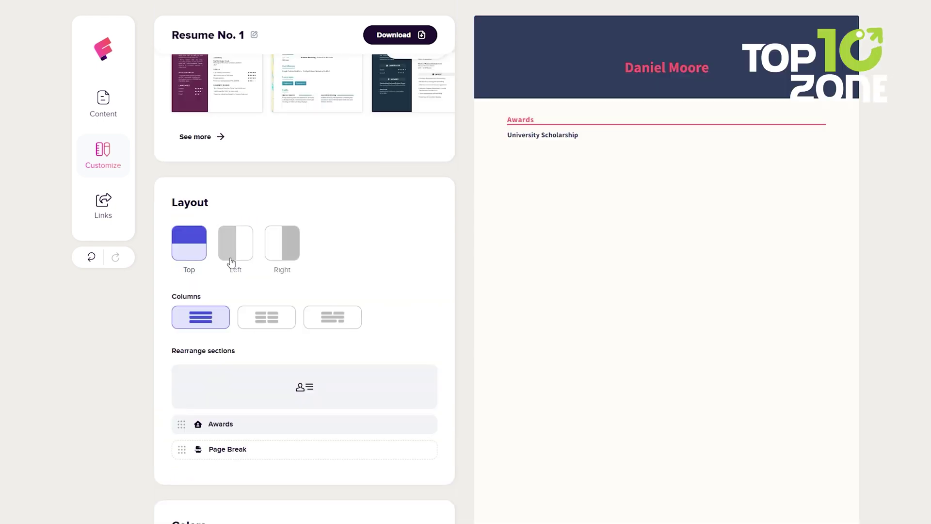
pyautogui.click(231, 261)
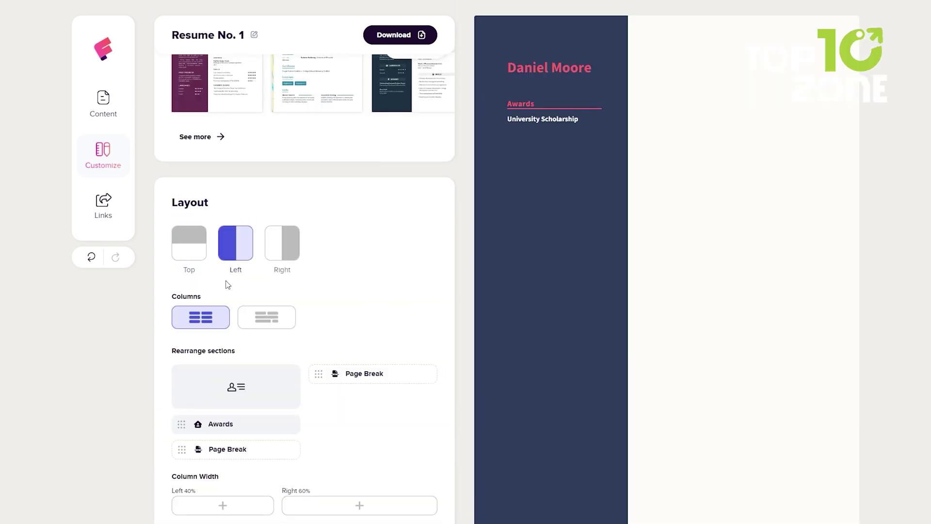
pyautogui.scroll(-1, 228, 284)
pyautogui.click(266, 277)
# - Compare basic colours with a white sidebar, then keep advanced colours with the navy sidebar
pyautogui.scroll(-4, 357, 304)
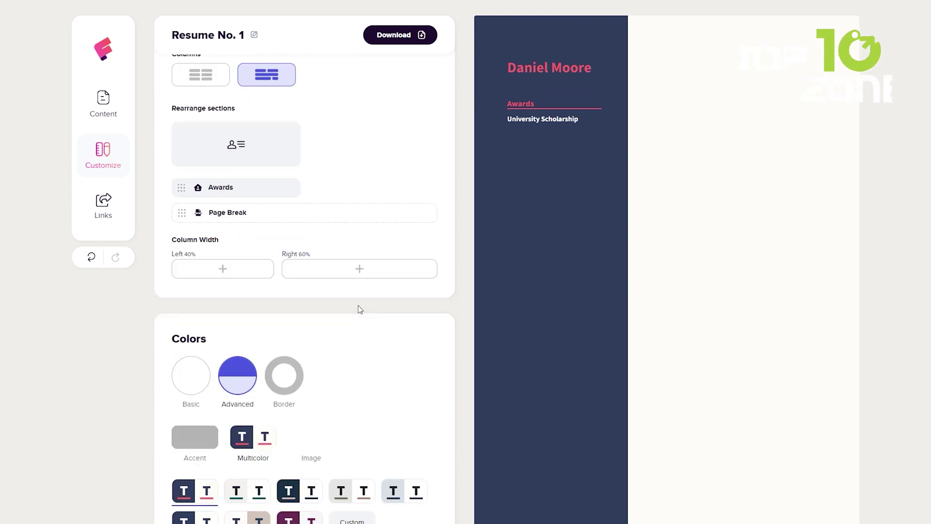
pyautogui.scroll(-3, 361, 309)
pyautogui.click(187, 240)
pyautogui.click(244, 246)
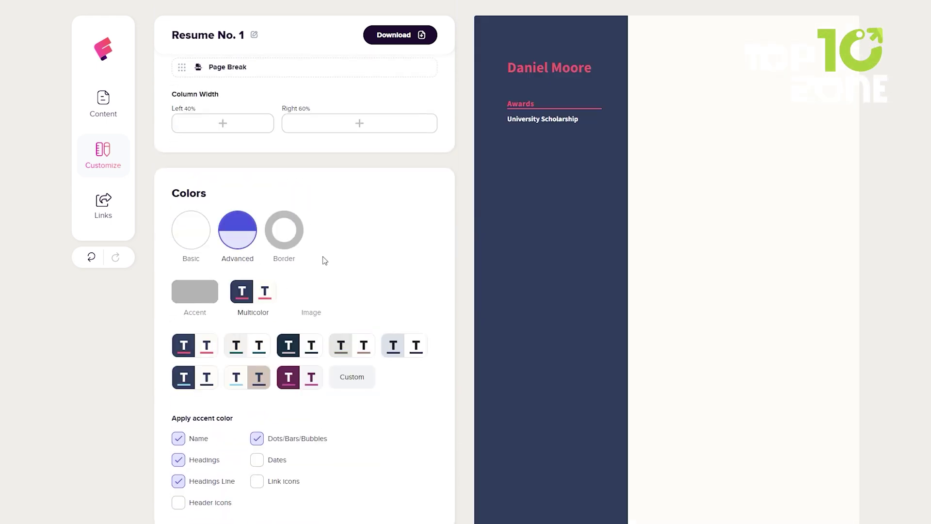